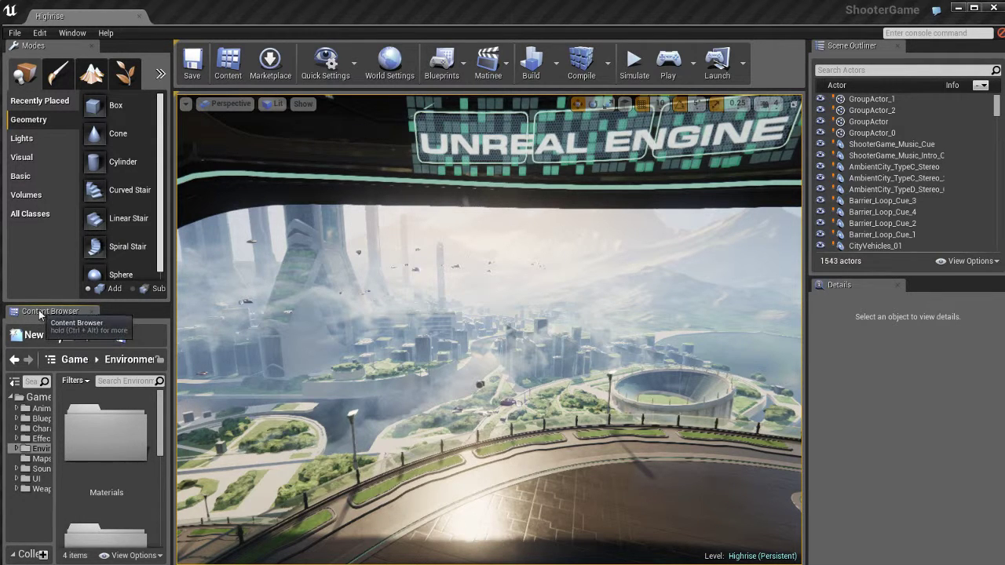
Step: Undock the Content Browser into its own floating window and enlarge it over most of the viewport
{"action": "left_click_drag", "start_coordinate": [40, 315], "coordinate": [411, 220]}
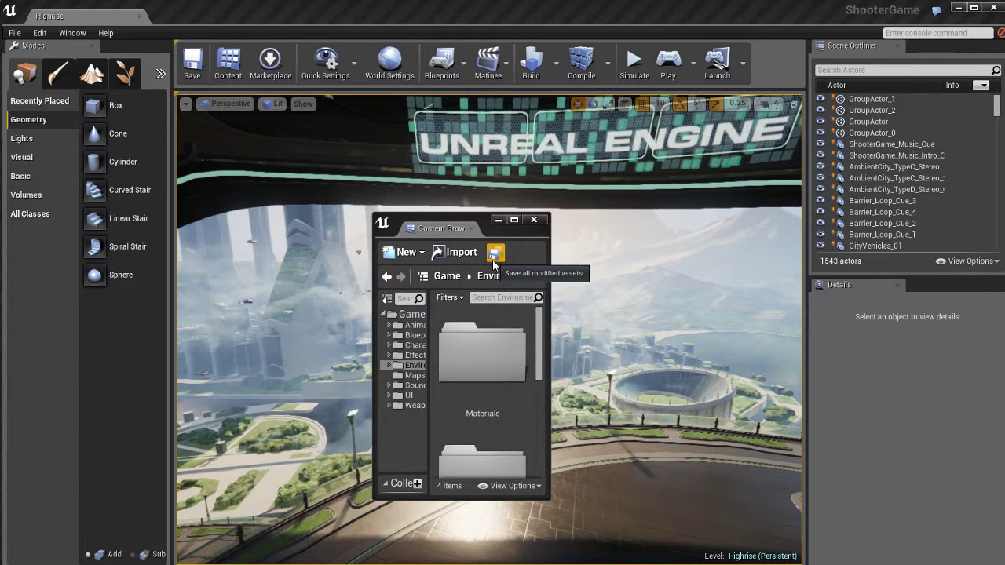
{"action": "left_click_drag", "start_coordinate": [471, 228], "coordinate": [212, 90]}
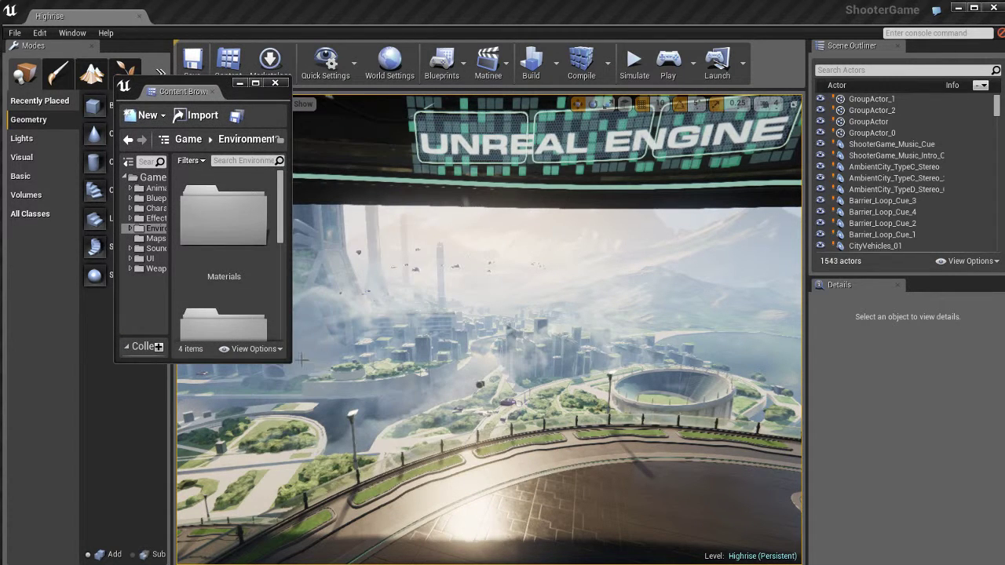
{"action": "left_click_drag", "start_coordinate": [291, 362], "coordinate": [895, 540]}
{"action": "left_click_drag", "start_coordinate": [481, 100], "coordinate": [510, 90]}
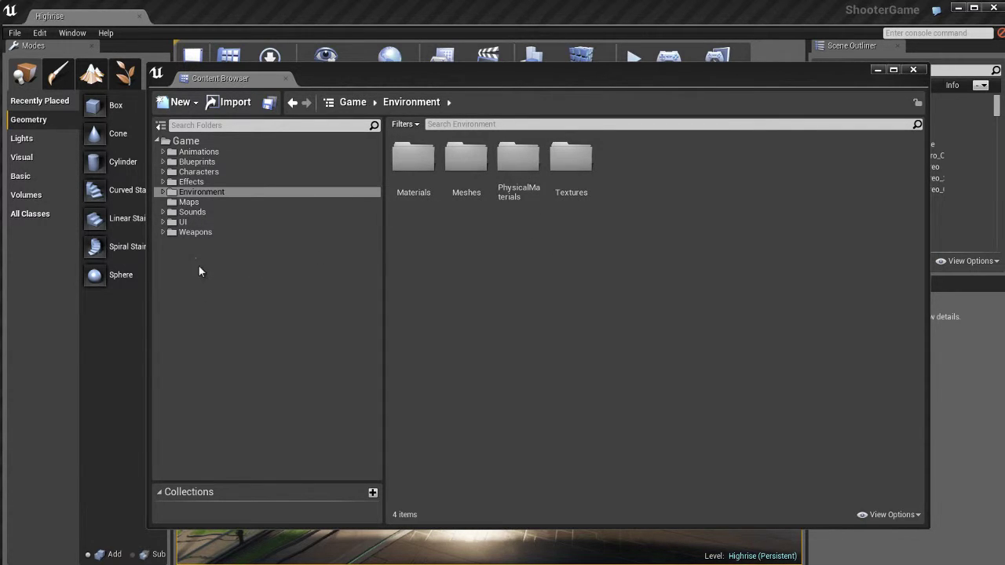
Step: Look through the project folders from Environment up to the root Game folder
{"action": "left_click", "coordinate": [194, 190]}
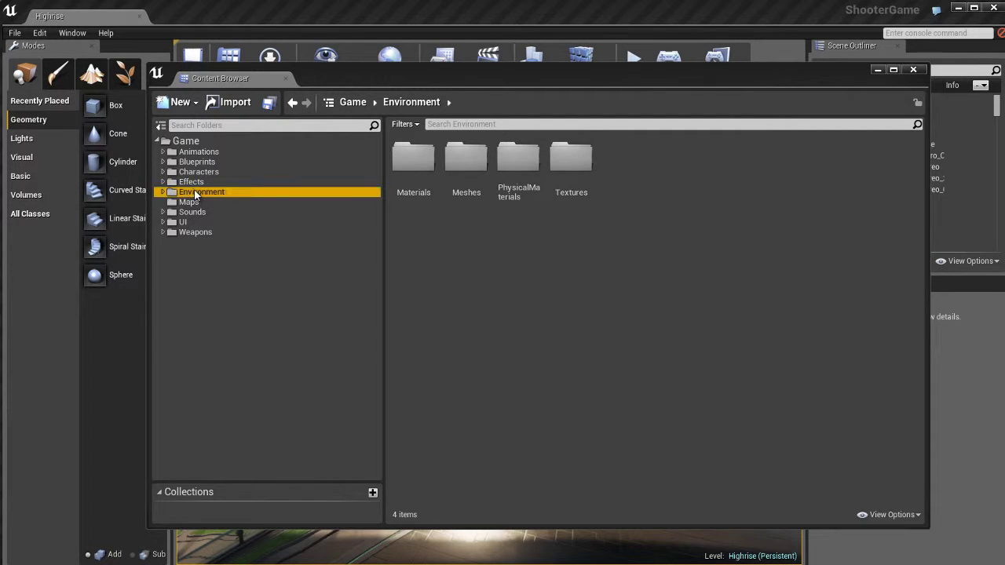
{"action": "left_click", "coordinate": [196, 183]}
{"action": "key", "text": "Up"}
{"action": "key", "text": "Up"}
{"action": "key", "text": "Up"}
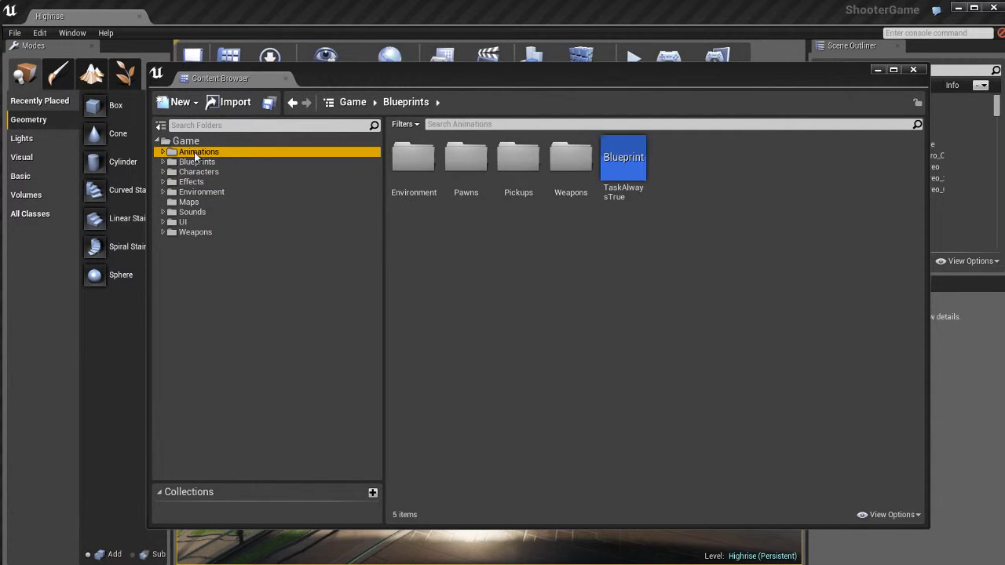
{"action": "left_click", "coordinate": [190, 142]}
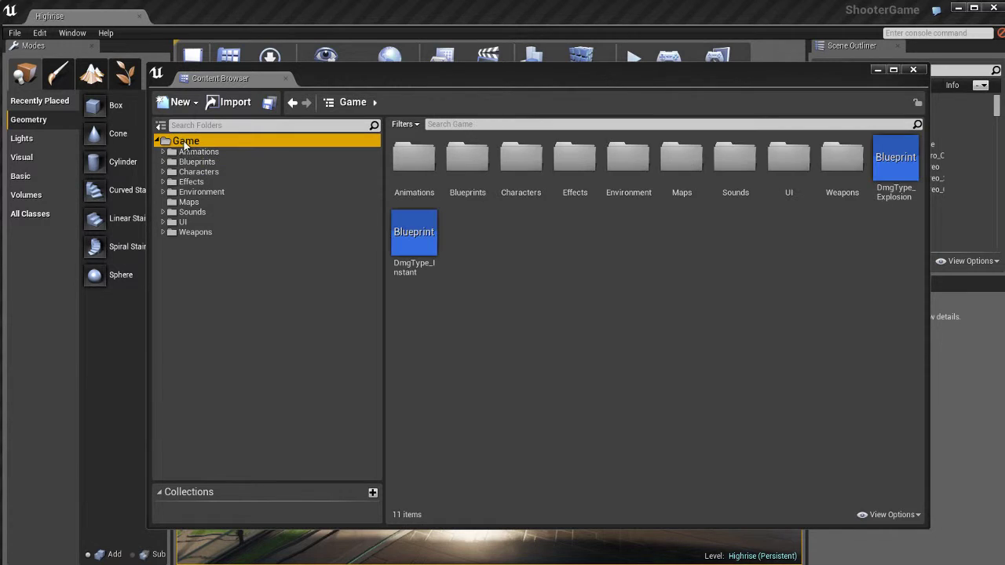
Step: View the contents of each project folder in order from Animations down to Sounds
{"action": "left_click", "coordinate": [201, 151]}
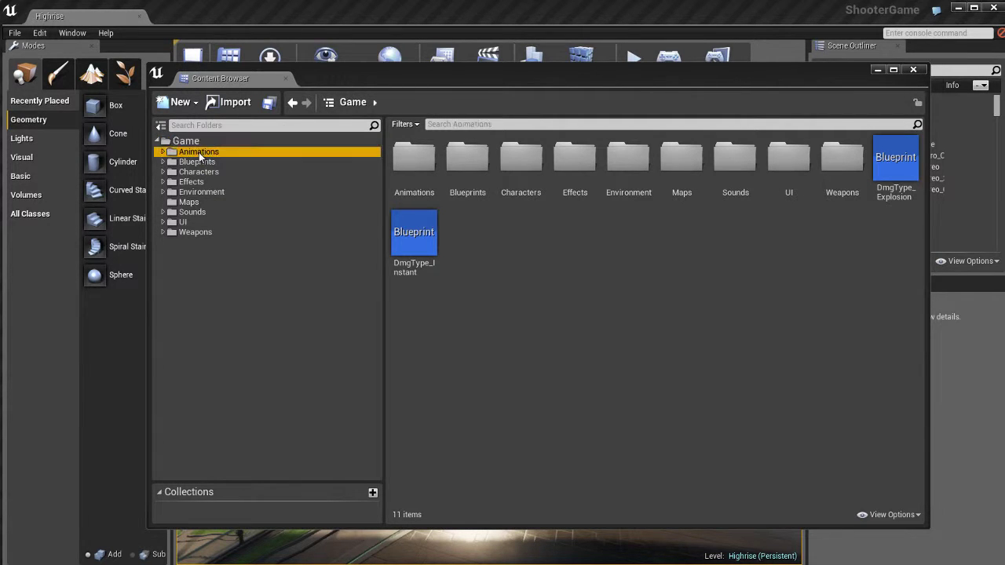
{"action": "left_click", "coordinate": [198, 163]}
{"action": "left_click", "coordinate": [198, 173]}
{"action": "left_click", "coordinate": [197, 183]}
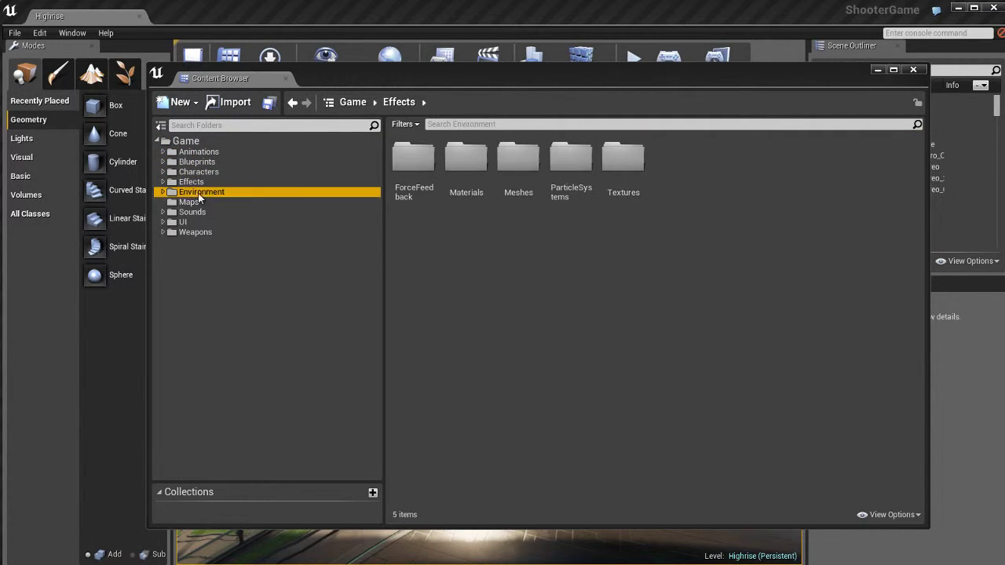
{"action": "left_click", "coordinate": [198, 194]}
{"action": "left_click", "coordinate": [196, 204]}
{"action": "left_click", "coordinate": [197, 212]}
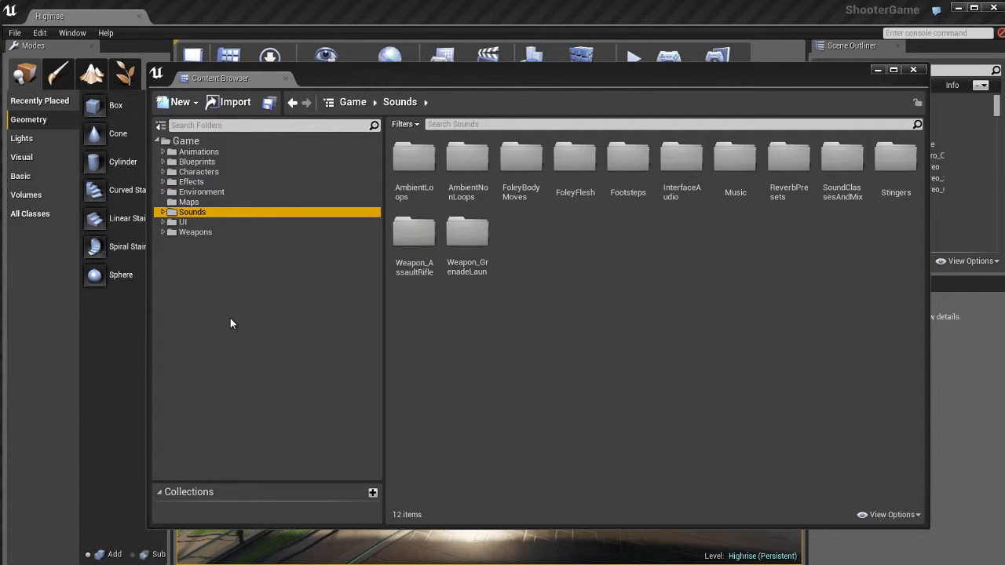
Step: Revisit several project folders, select the Environment folder and expand its subfolders in the folder tree
{"action": "left_click", "coordinate": [196, 202]}
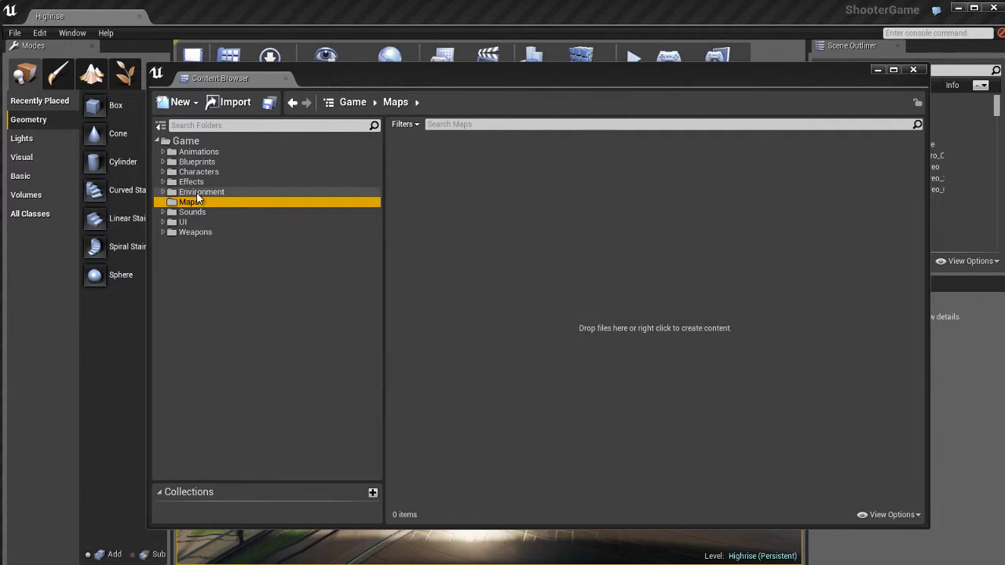
{"action": "left_click", "coordinate": [201, 192]}
{"action": "left_click", "coordinate": [199, 184]}
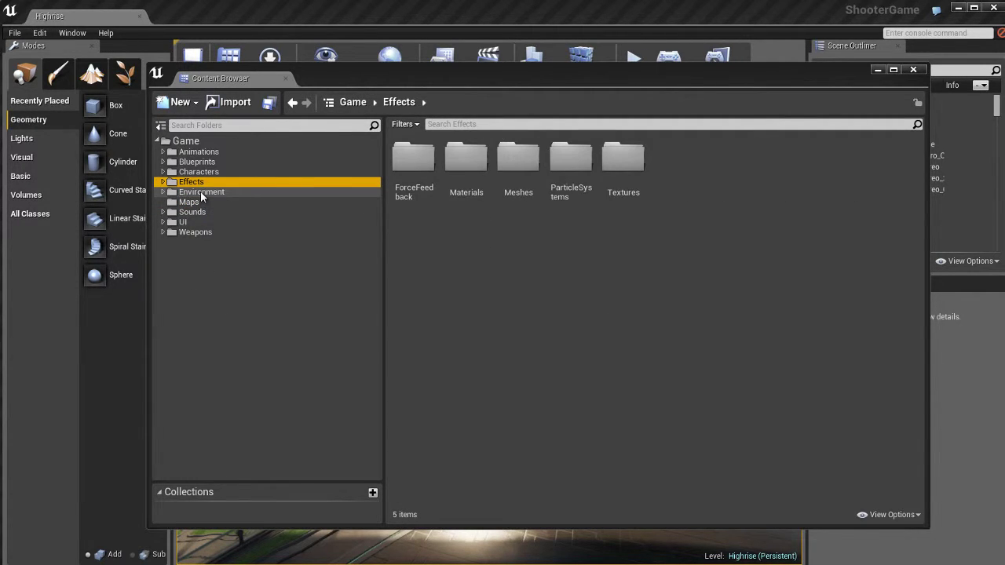
{"action": "left_click", "coordinate": [198, 152]}
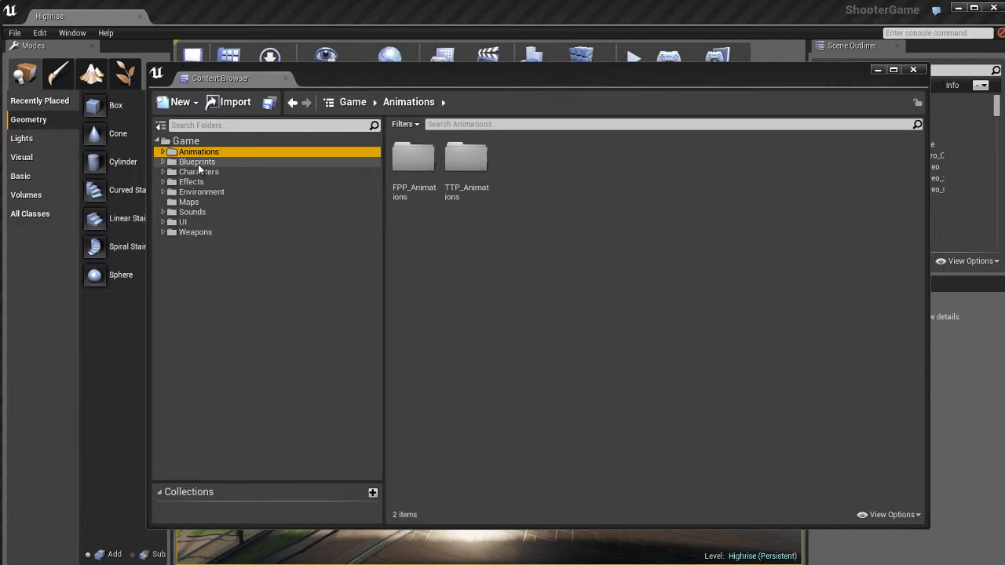
{"action": "left_click", "coordinate": [196, 162]}
{"action": "left_click", "coordinate": [193, 182]}
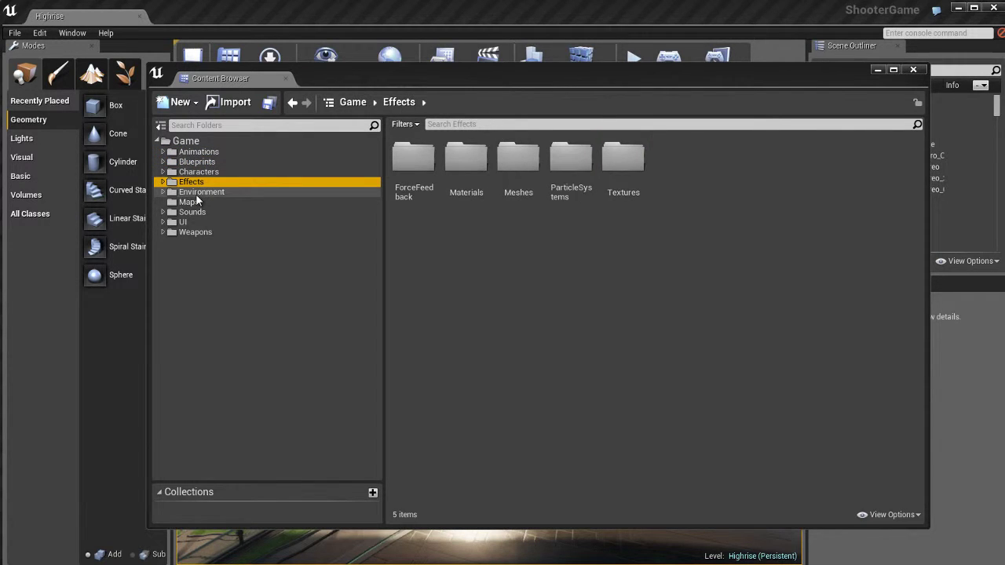
{"action": "left_click", "coordinate": [198, 193]}
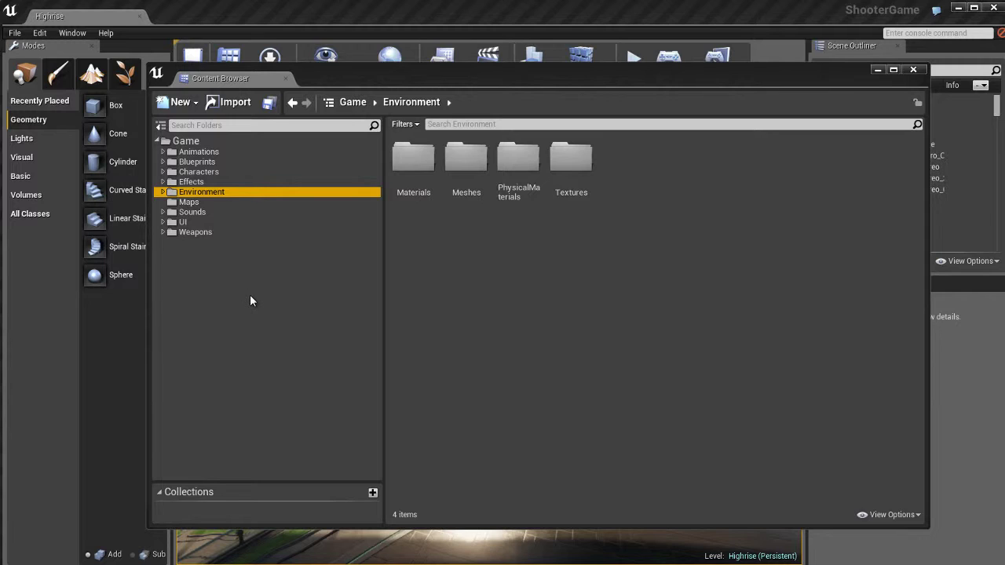
{"action": "double_click", "coordinate": [201, 196]}
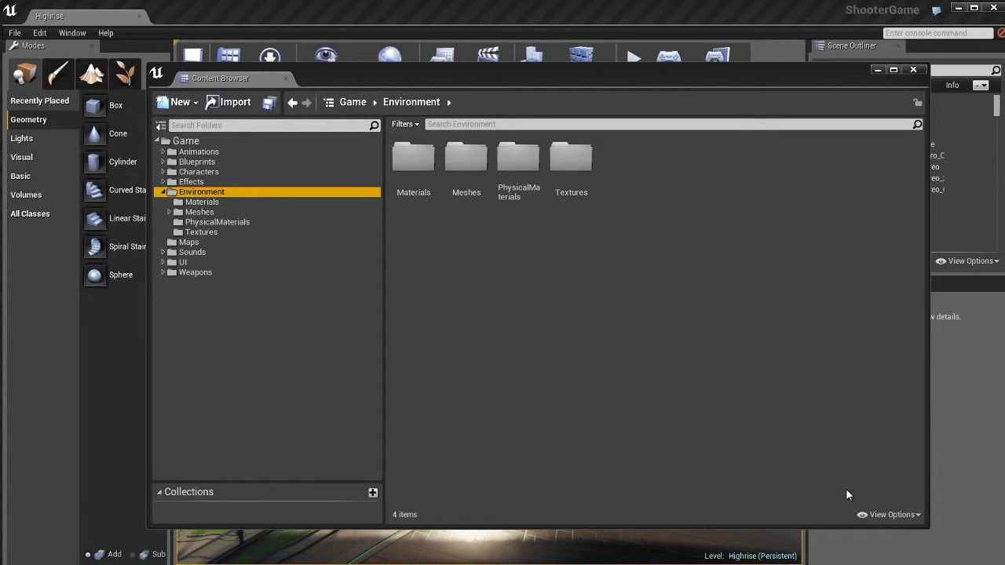
Step: Turn off Show Folders to list all assets within Environment together, and turn the option back on
{"action": "left_click", "coordinate": [892, 514]}
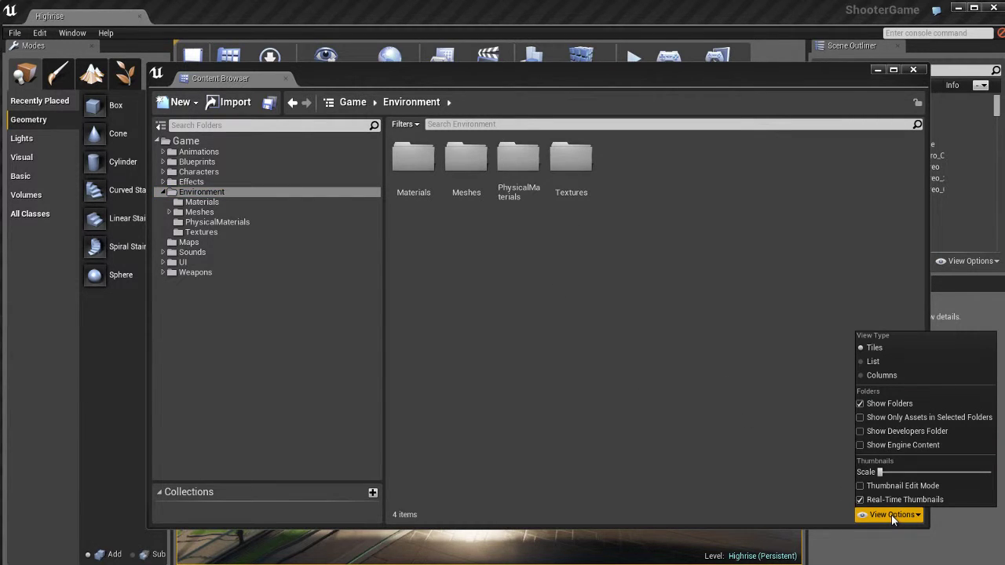
{"action": "left_click", "coordinate": [885, 404]}
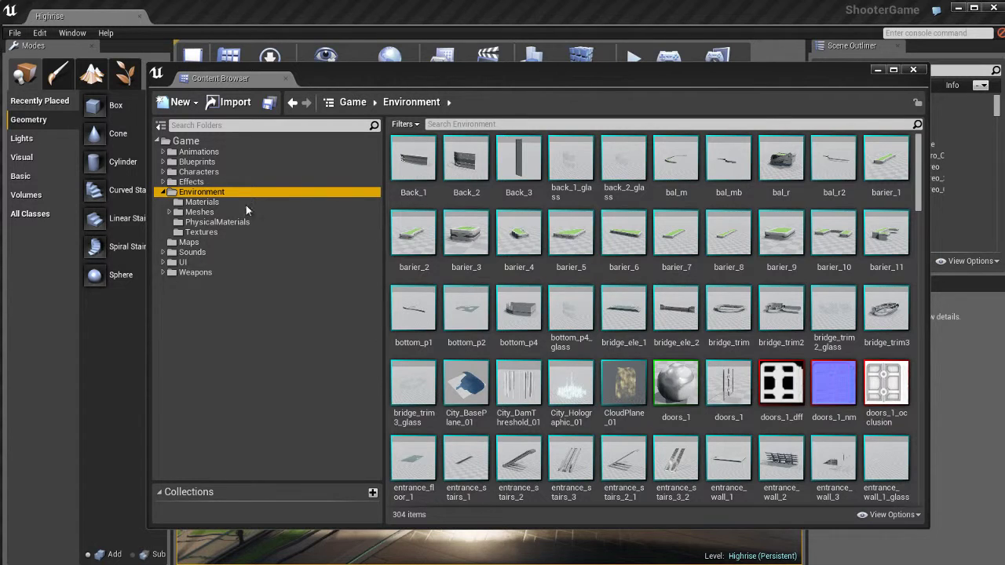
{"action": "mouse_move", "coordinate": [706, 235]}
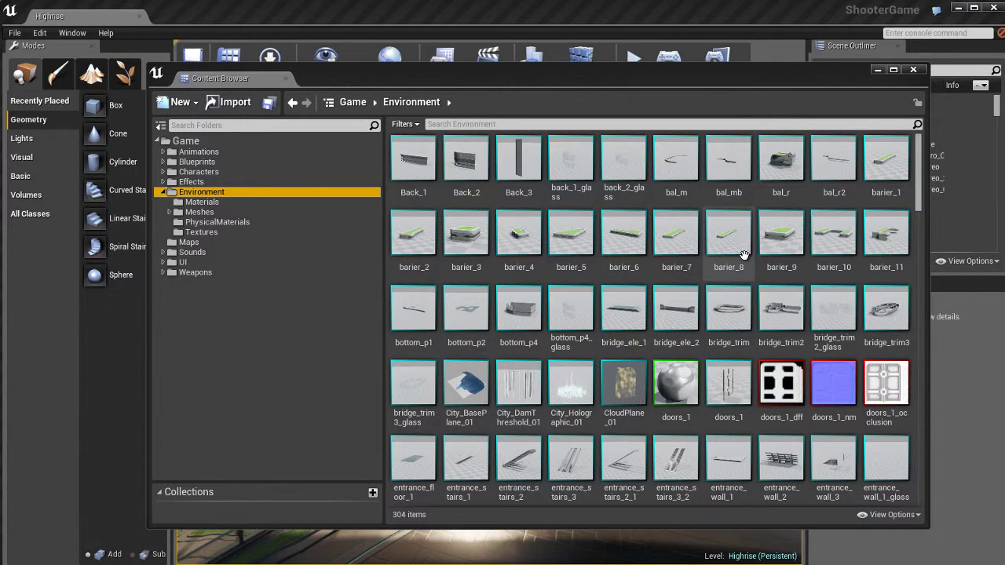
{"action": "left_click", "coordinate": [900, 517]}
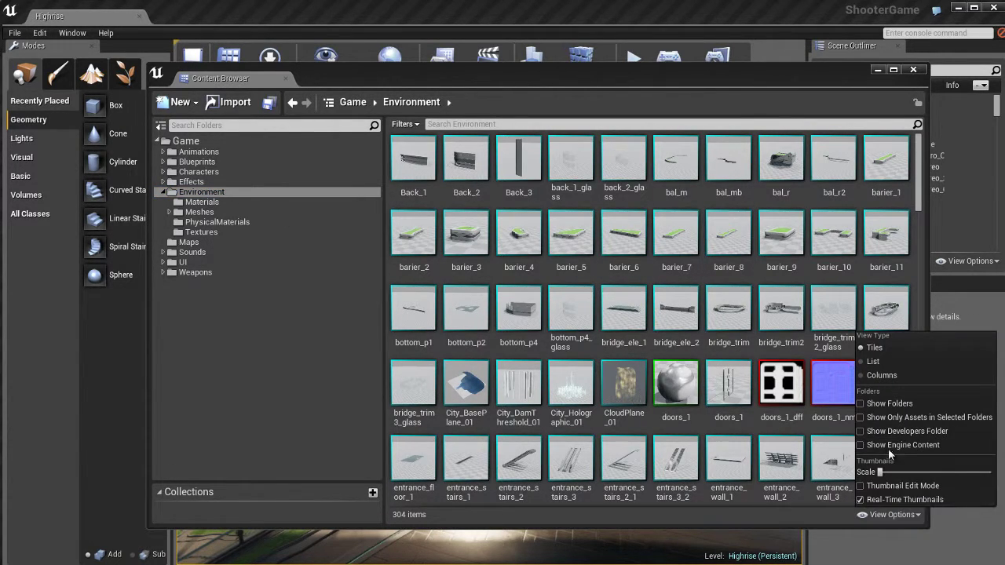
{"action": "left_click", "coordinate": [889, 403]}
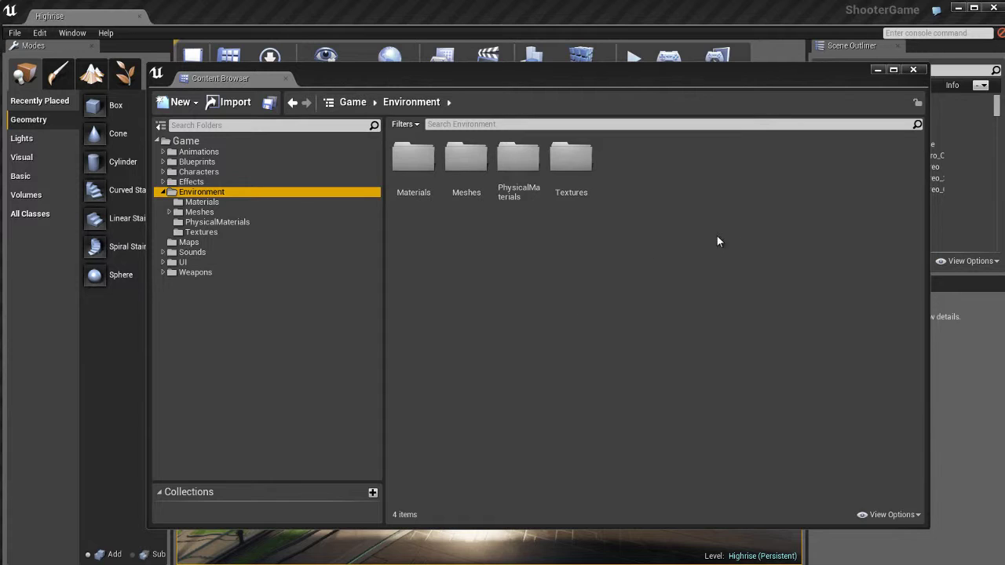
Step: Create a new folder named MyFolder inside the Environment folder
{"action": "left_click", "coordinate": [666, 230]}
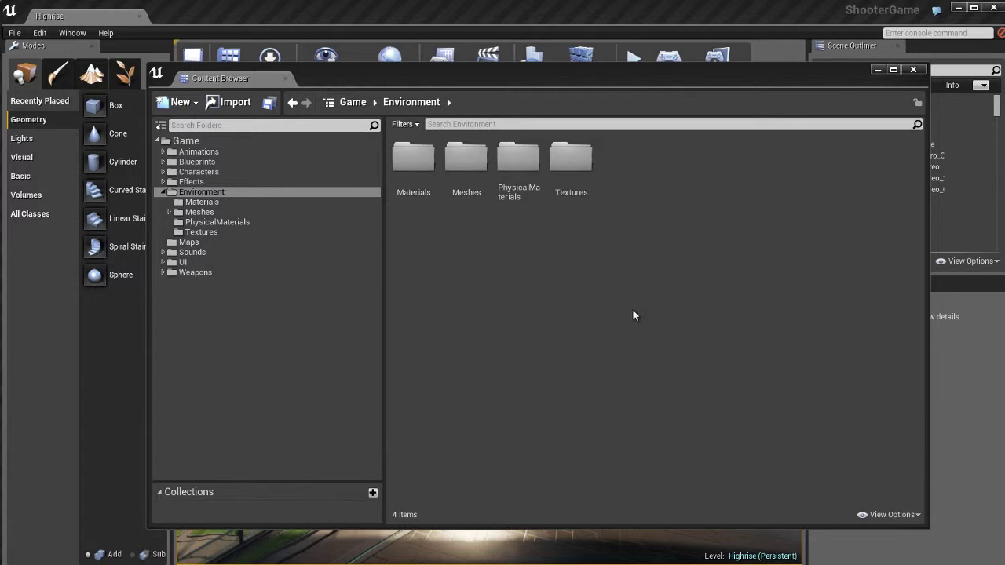
{"action": "right_click", "coordinate": [627, 226]}
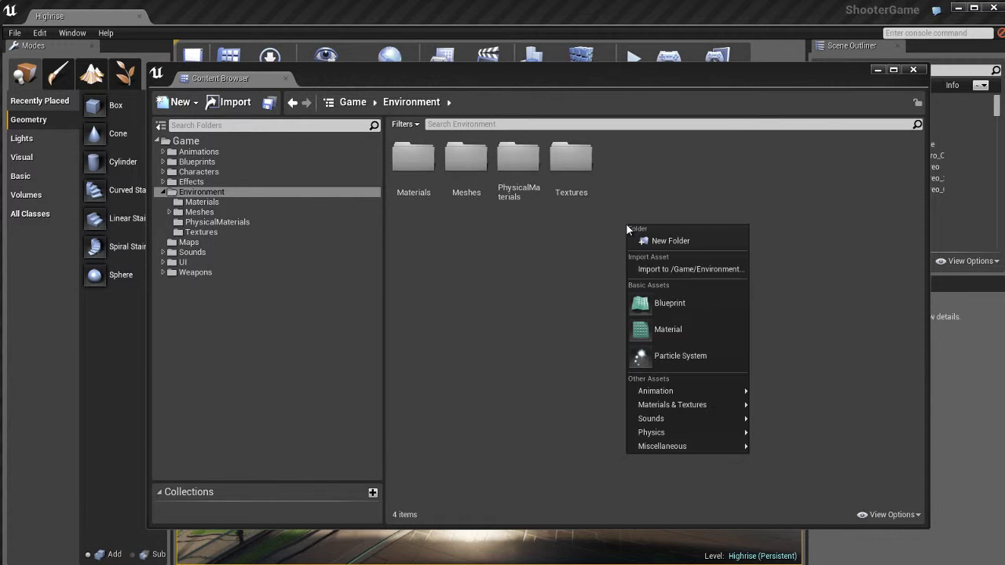
{"action": "left_click", "coordinate": [704, 242]}
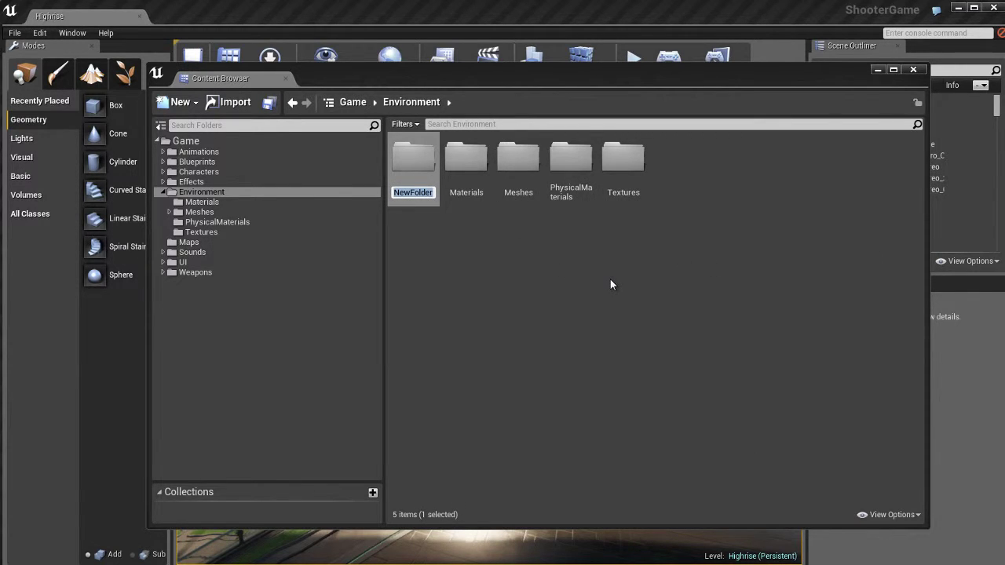
{"action": "type", "text": "MyFolder"}
{"action": "key", "text": "Return"}
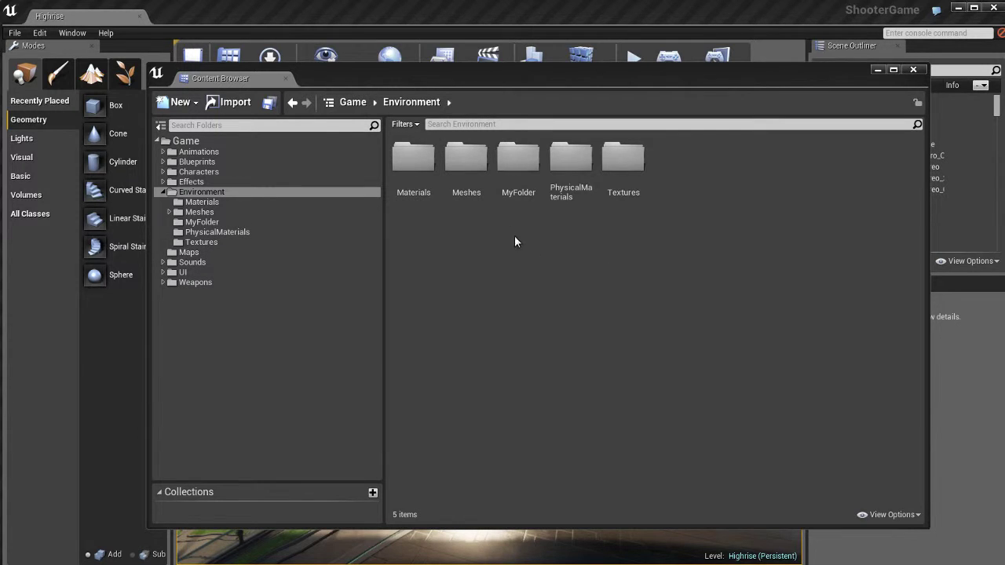
Step: Open MyFolder and create a new material in it, keeping the default name
{"action": "double_click", "coordinate": [518, 161]}
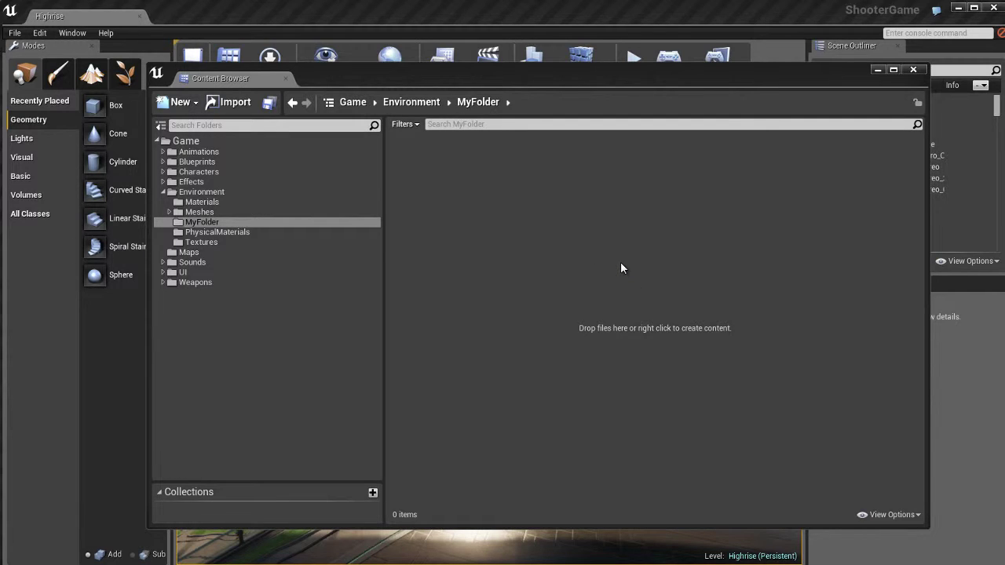
{"action": "right_click", "coordinate": [537, 217]}
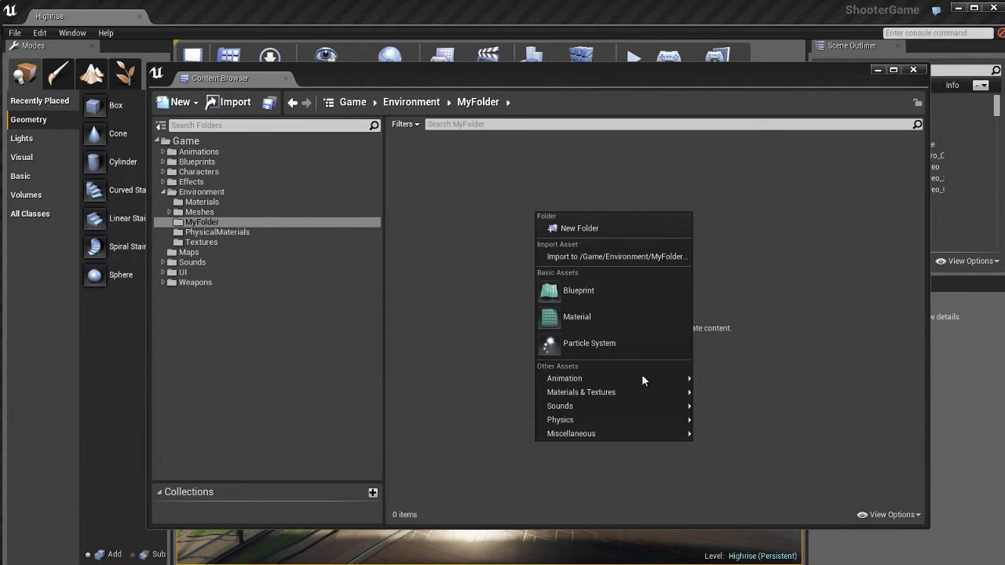
{"action": "mouse_move", "coordinate": [642, 377]}
{"action": "mouse_move", "coordinate": [642, 396]}
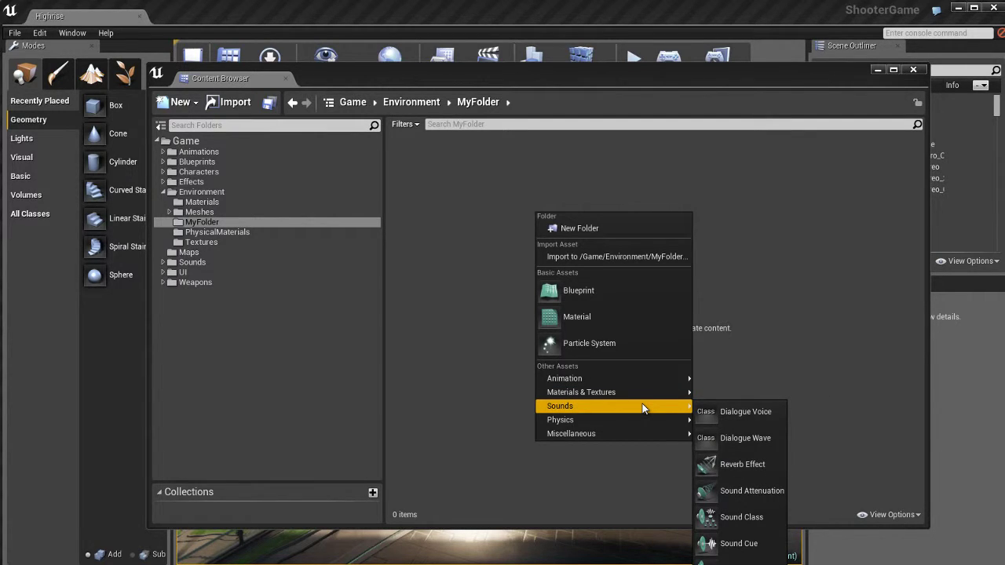
{"action": "left_click", "coordinate": [634, 317]}
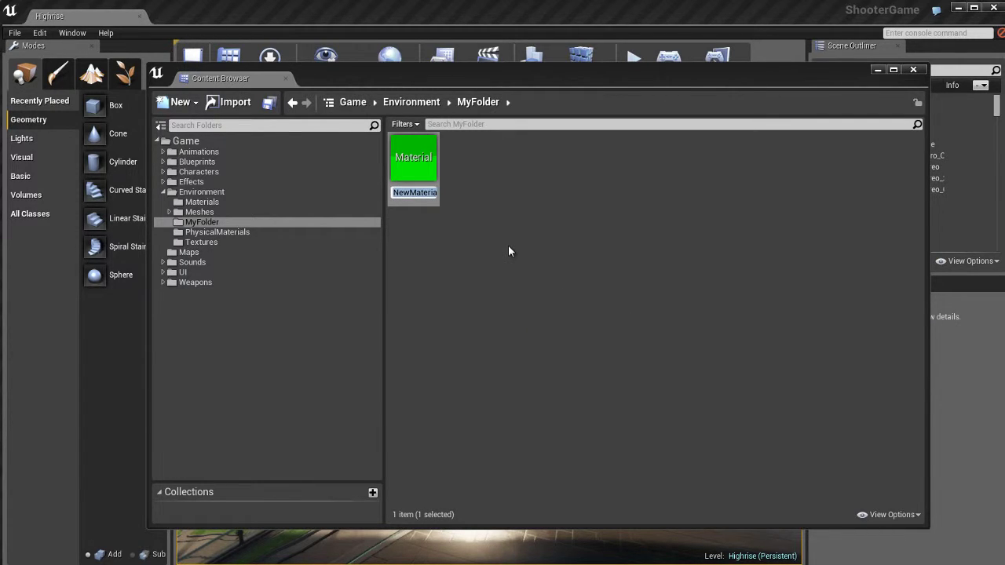
{"action": "key", "text": "Return"}
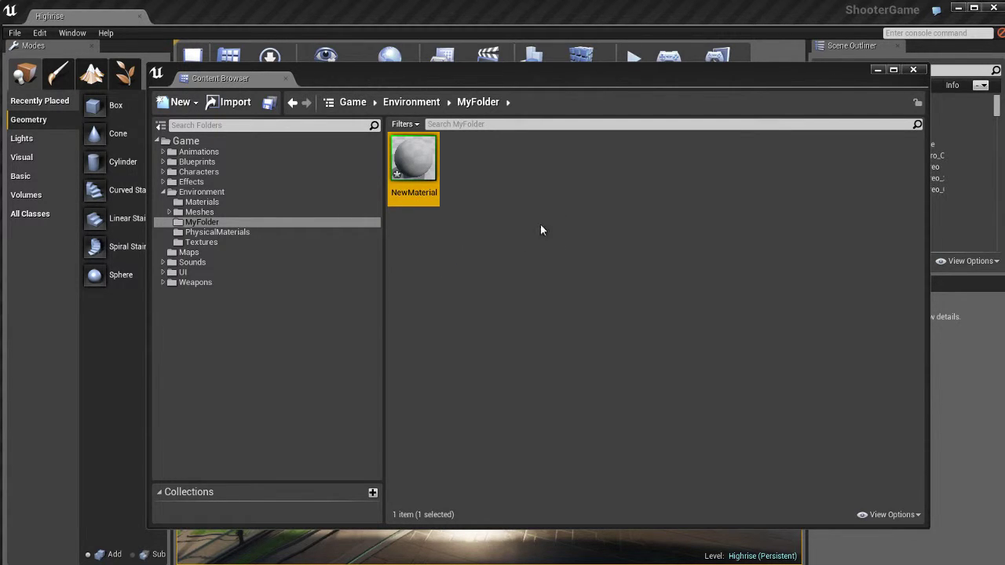
Step: Delete the new material from MyFolder
{"action": "mouse_move", "coordinate": [393, 174]}
{"action": "right_click", "coordinate": [422, 157]}
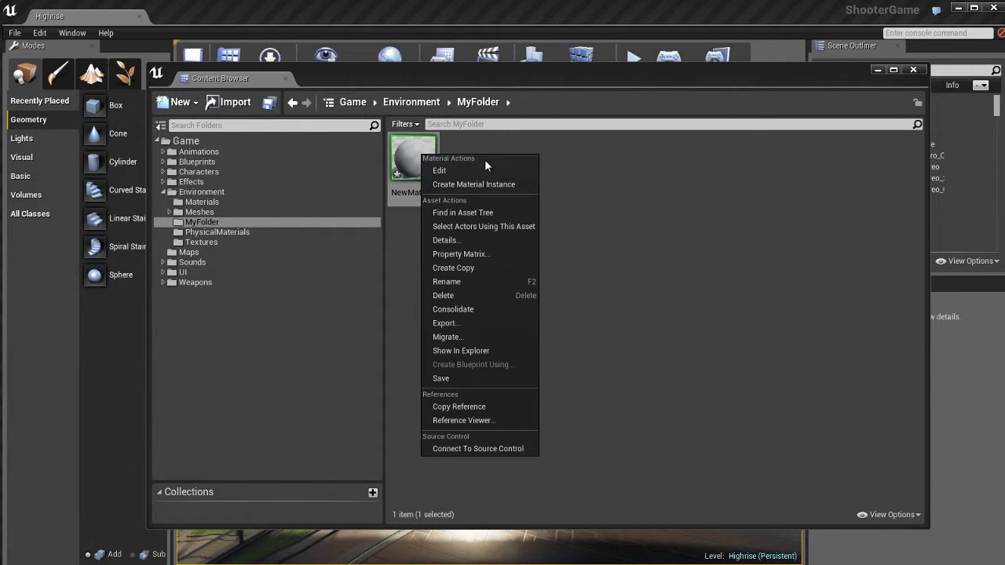
{"action": "left_click", "coordinate": [490, 295]}
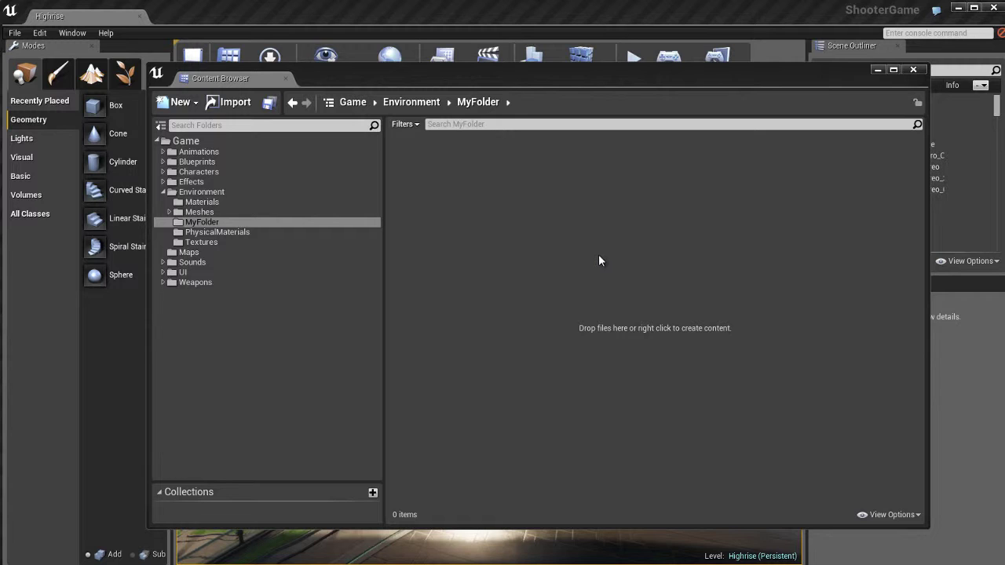
Step: Show the references of the FFA_BlockVista_01 static mesh from the Environment Meshes folder in the Reference Viewer
{"action": "left_click", "coordinate": [201, 212]}
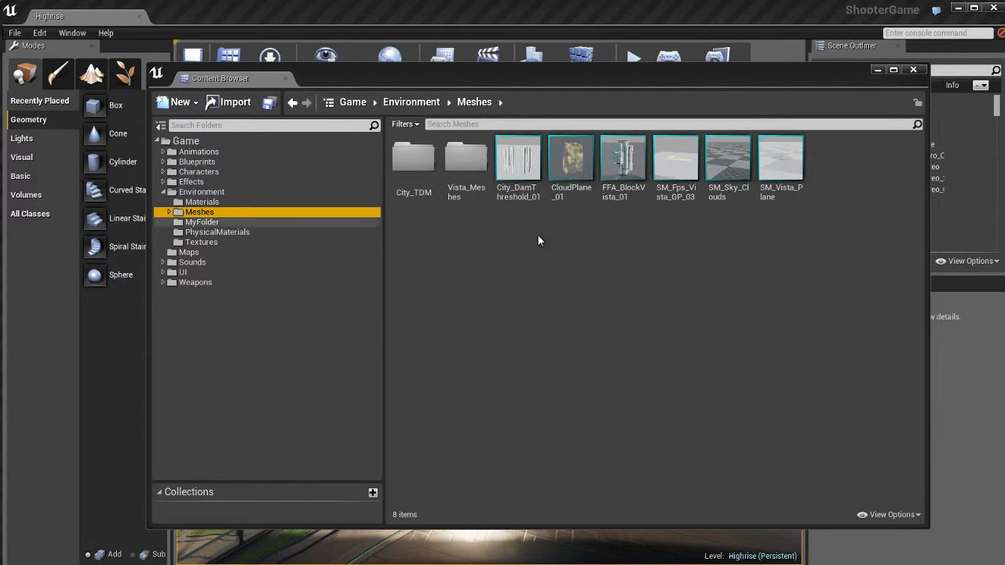
{"action": "left_click", "coordinate": [623, 157]}
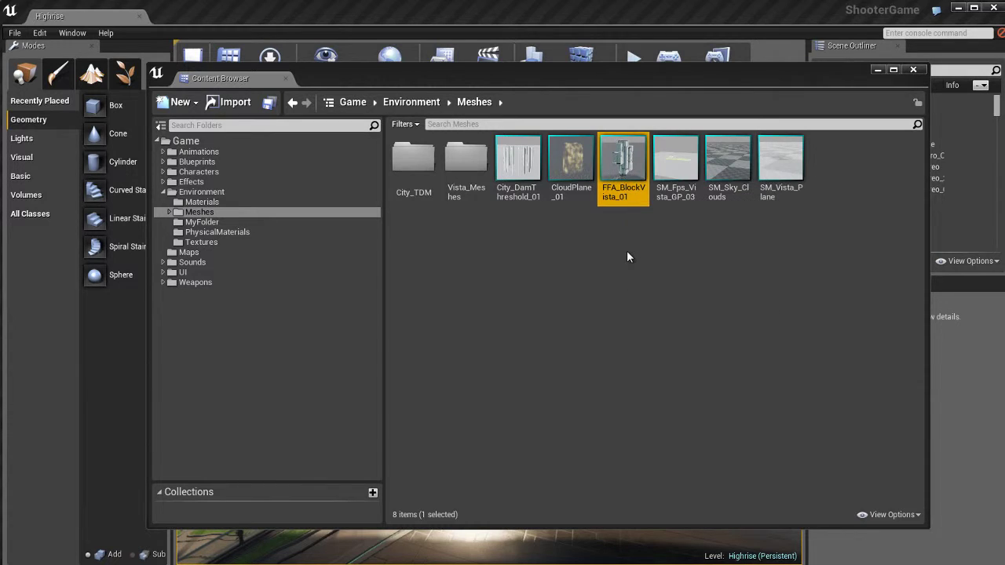
{"action": "right_click", "coordinate": [623, 158]}
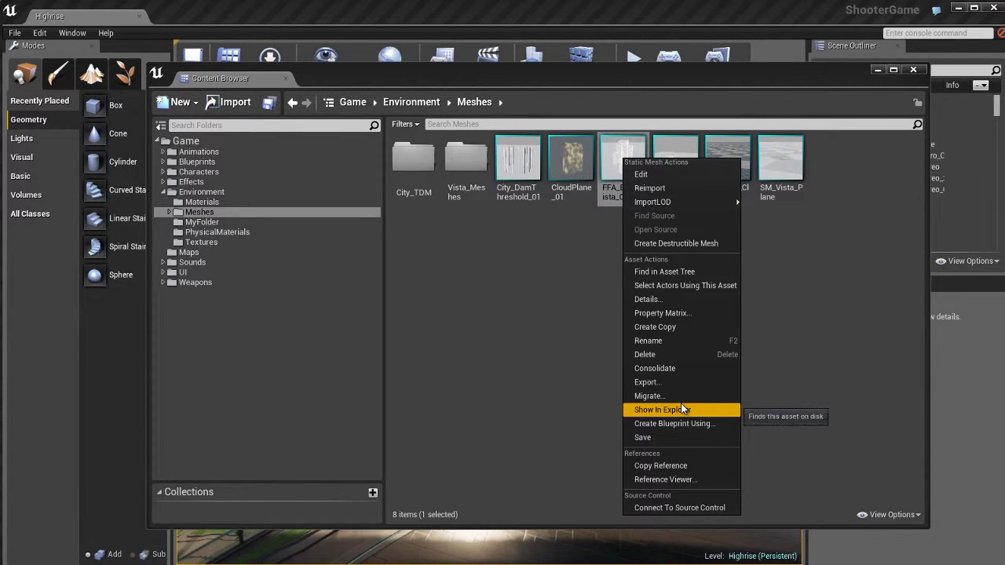
{"action": "left_click", "coordinate": [691, 482]}
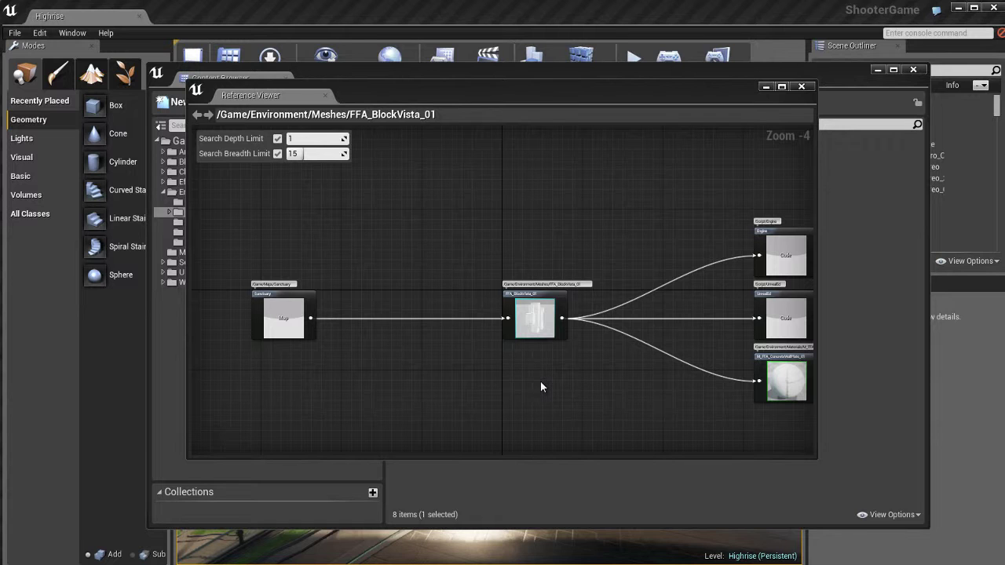
Step: Examine the Sanctuary map node that references the FFA_BlockVista_01 mesh in the reference graph
{"action": "scroll", "coordinate": [426, 353], "scroll_direction": "up", "scroll_amount": 4}
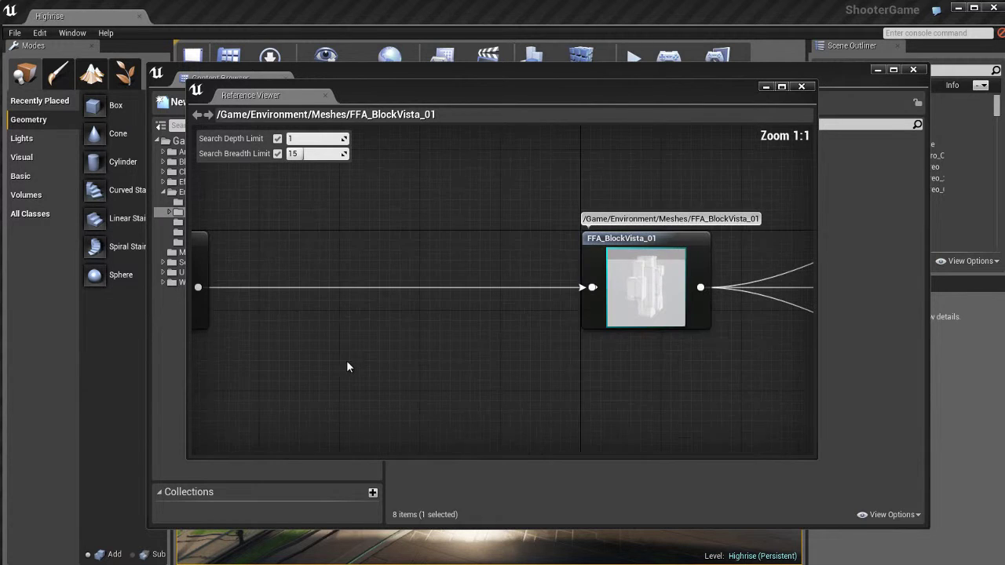
{"action": "left_click_drag", "start_coordinate": [338, 365], "coordinate": [463, 377]}
{"action": "right_click_drag", "start_coordinate": [456, 376], "coordinate": [725, 404]}
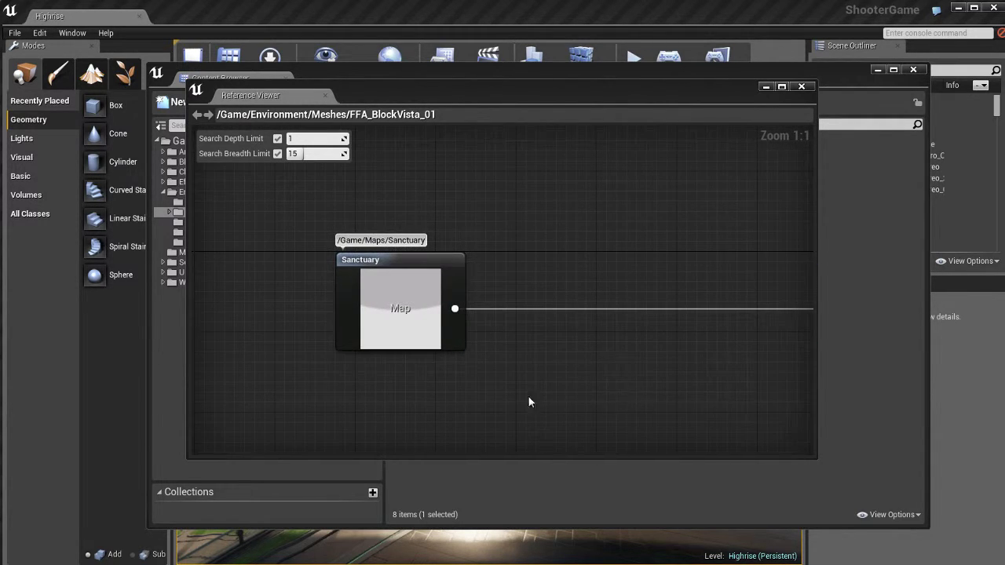
{"action": "right_click_drag", "start_coordinate": [530, 402], "coordinate": [496, 395]}
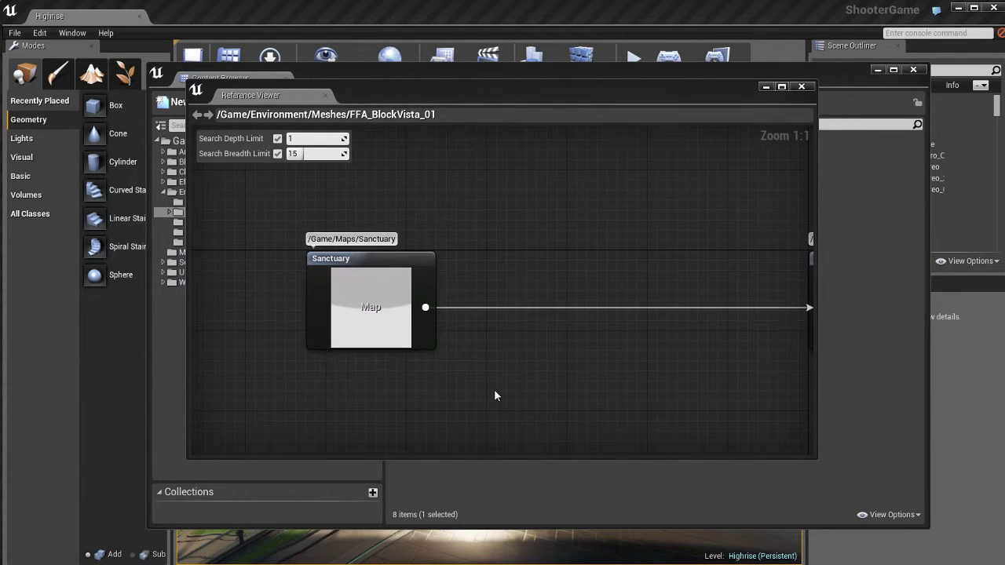
{"action": "scroll", "coordinate": [495, 395], "scroll_direction": "down", "scroll_amount": 4}
{"action": "scroll", "coordinate": [496, 395], "scroll_direction": "up", "scroll_amount": 4}
{"action": "scroll", "coordinate": [495, 395], "scroll_direction": "down", "scroll_amount": 4}
{"action": "scroll", "coordinate": [496, 395], "scroll_direction": "up", "scroll_amount": 4}
{"action": "scroll", "coordinate": [496, 395], "scroll_direction": "down", "scroll_amount": 5}
{"action": "scroll", "coordinate": [496, 395], "scroll_direction": "up", "scroll_amount": 1}
{"action": "scroll", "coordinate": [495, 396], "scroll_direction": "up", "scroll_amount": 4}
{"action": "right_click_drag", "start_coordinate": [578, 381], "coordinate": [515, 365]}
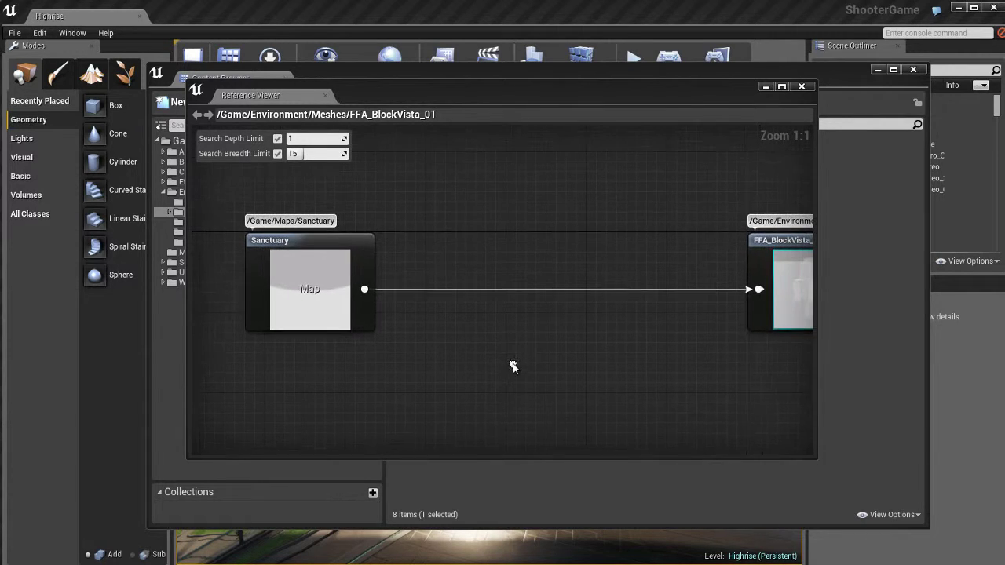
{"action": "left_click", "coordinate": [314, 311]}
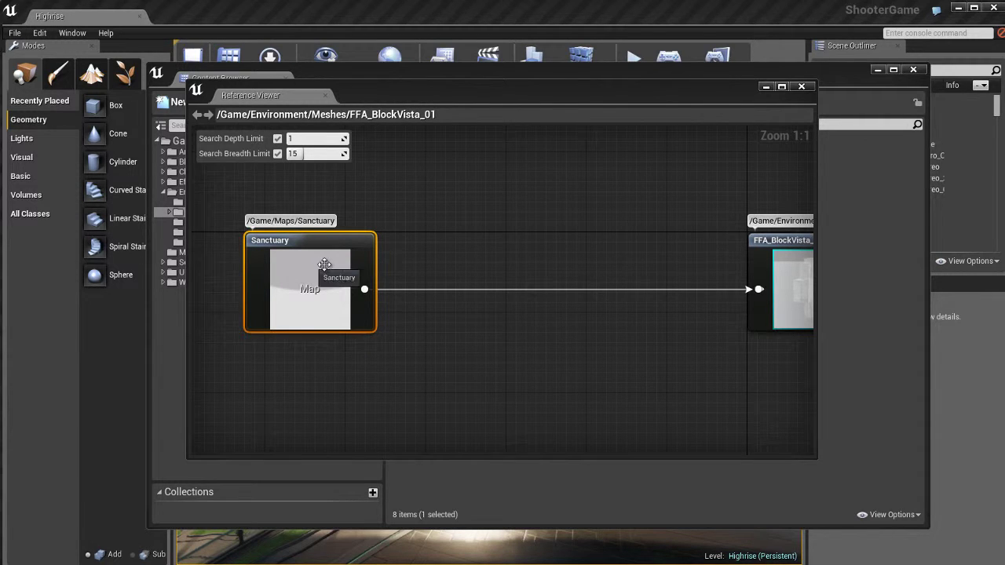
Step: Examine the assets FFA_BlockVista_01 depends on, including the M_FFA_ConcreteWallPlate_01 material, and close the Reference Viewer
{"action": "right_click_drag", "start_coordinate": [398, 388], "coordinate": [347, 385]}
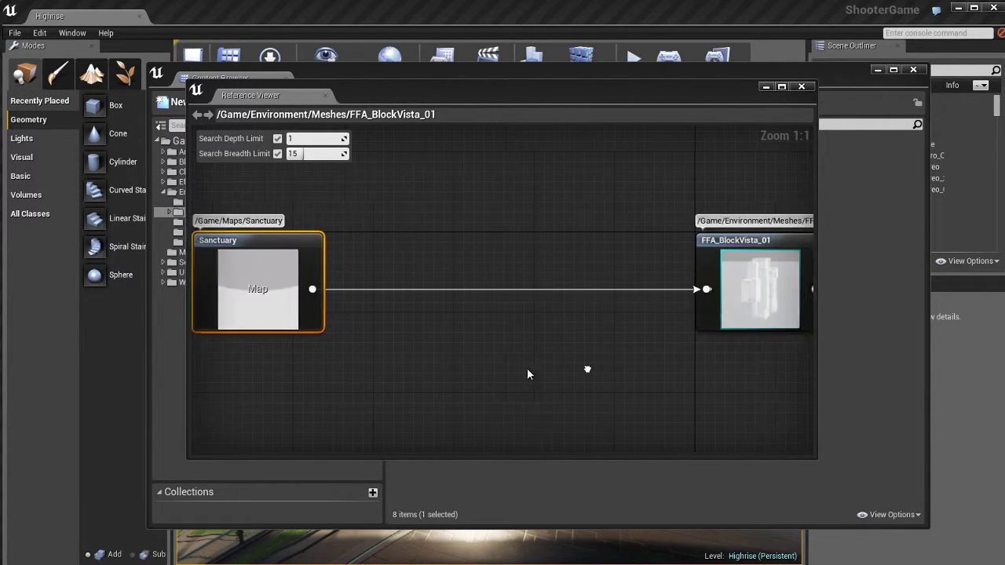
{"action": "right_click_drag", "start_coordinate": [588, 366], "coordinate": [366, 373]}
{"action": "mouse_move", "coordinate": [566, 386]}
{"action": "right_mouse_down"}
{"action": "mouse_move", "coordinate": [450, 384]}
{"action": "mouse_move", "coordinate": [428, 317]}
{"action": "mouse_move", "coordinate": [421, 358]}
{"action": "right_mouse_up"}
{"action": "left_click", "coordinate": [429, 284]}
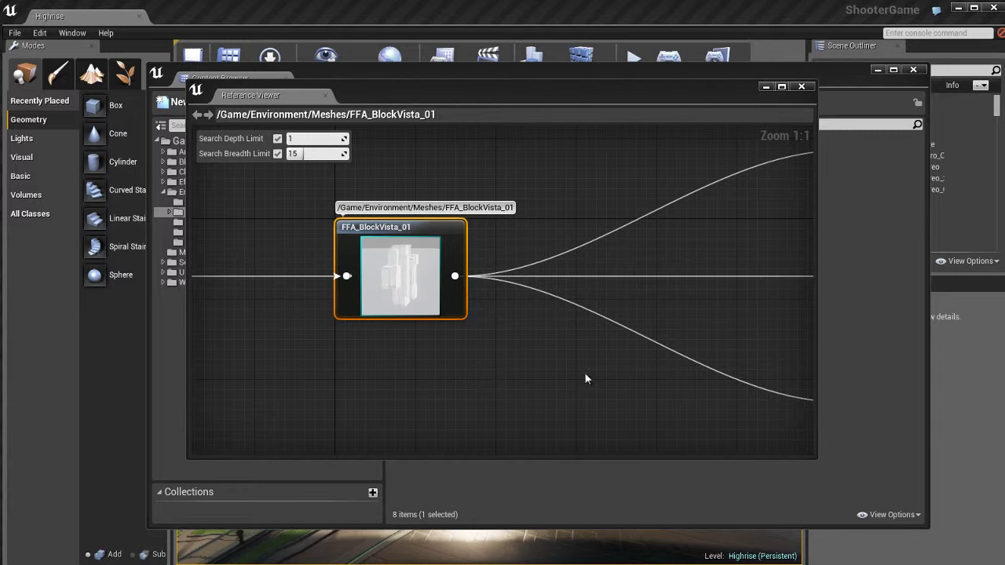
{"action": "right_click_drag", "start_coordinate": [589, 377], "coordinate": [412, 368]}
{"action": "right_click_drag", "start_coordinate": [644, 333], "coordinate": [644, 240]}
{"action": "right_click_drag", "start_coordinate": [654, 357], "coordinate": [664, 288]}
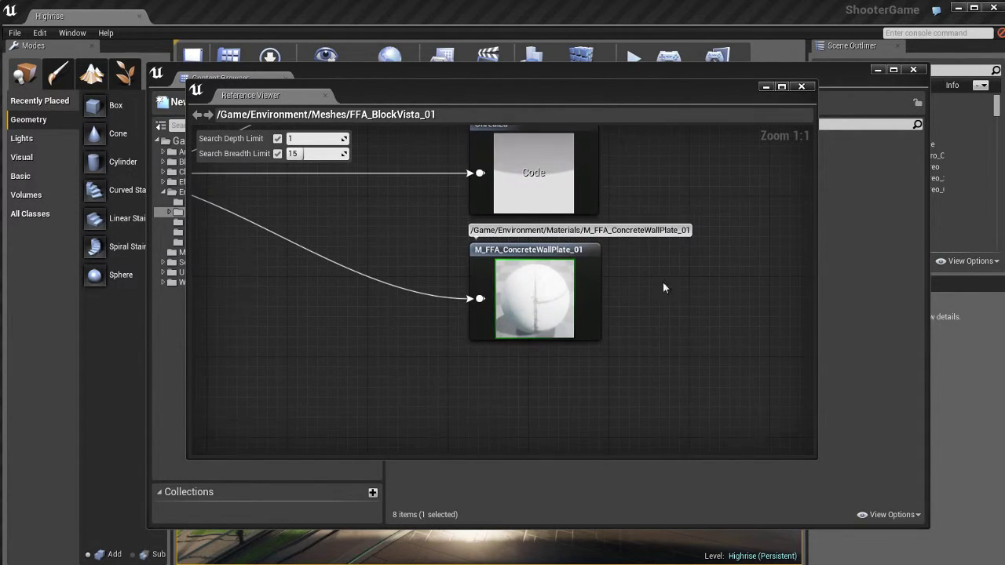
{"action": "right_click_drag", "start_coordinate": [673, 342], "coordinate": [666, 336]}
{"action": "left_click", "coordinate": [620, 346]}
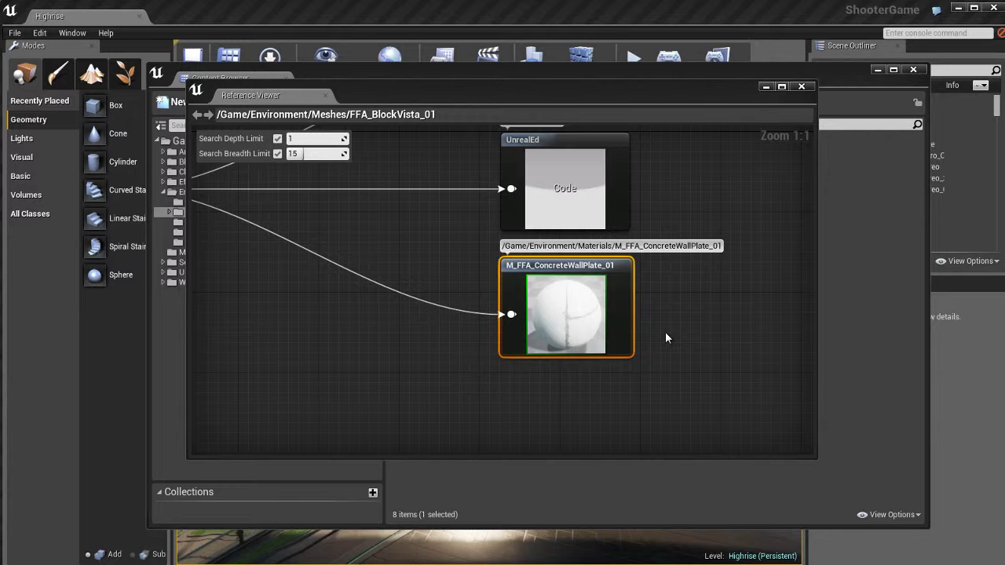
{"action": "key", "text": "Home"}
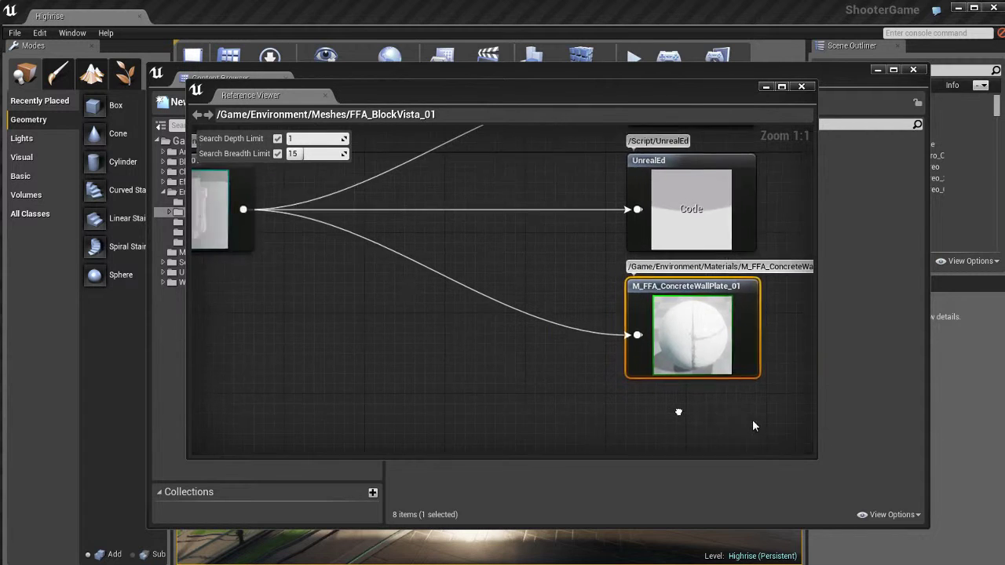
{"action": "right_click_drag", "start_coordinate": [517, 359], "coordinate": [445, 374]}
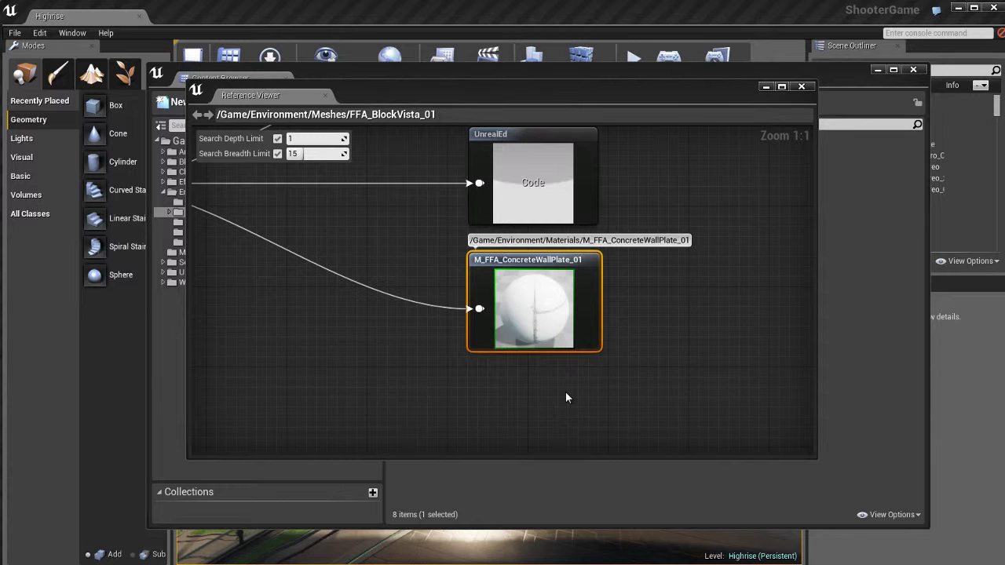
{"action": "right_click_drag", "start_coordinate": [552, 390], "coordinate": [553, 397]}
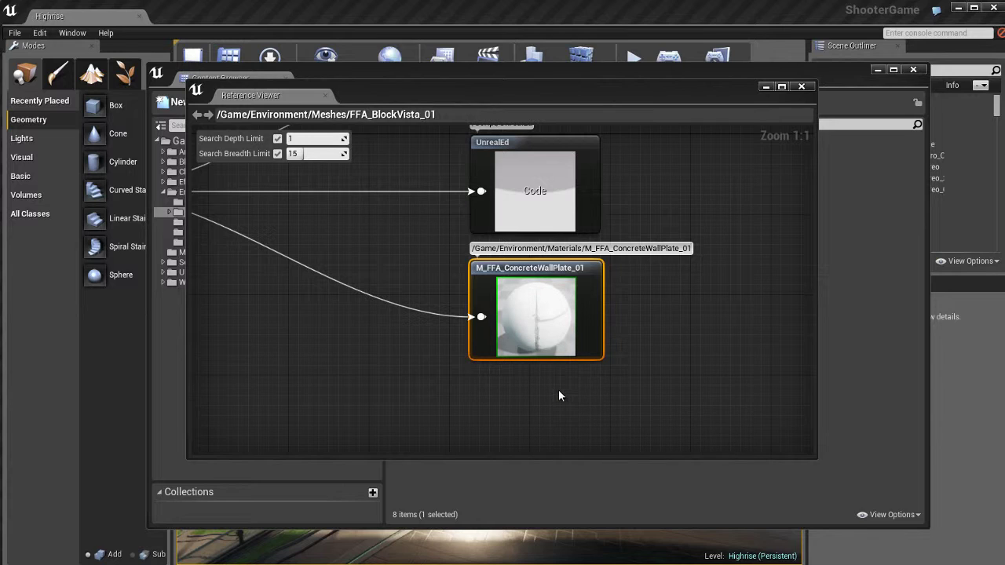
{"action": "left_click", "coordinate": [802, 86]}
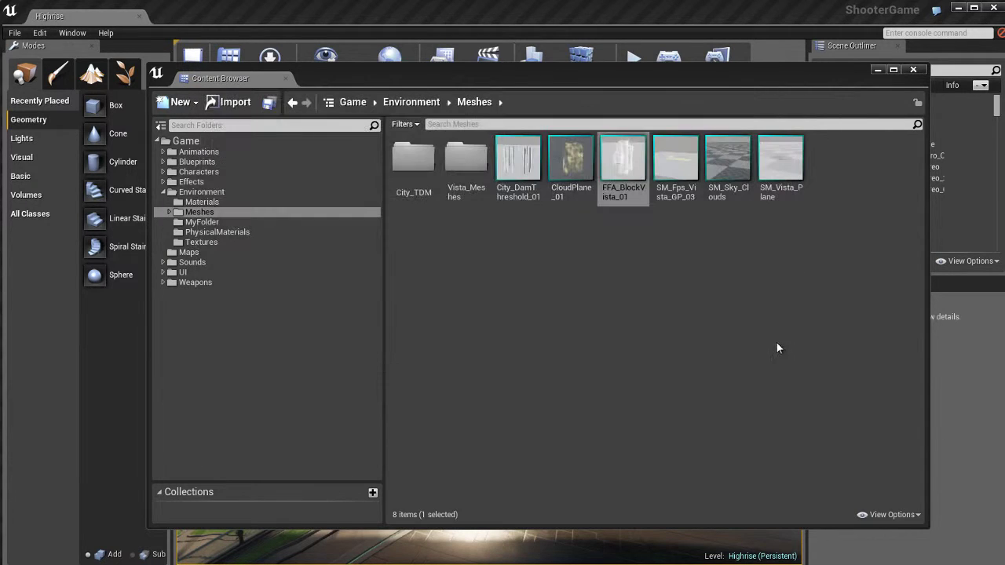
Step: Show the available asset actions for the City_DamThreshold_01 static mesh
{"action": "left_click", "coordinate": [625, 312]}
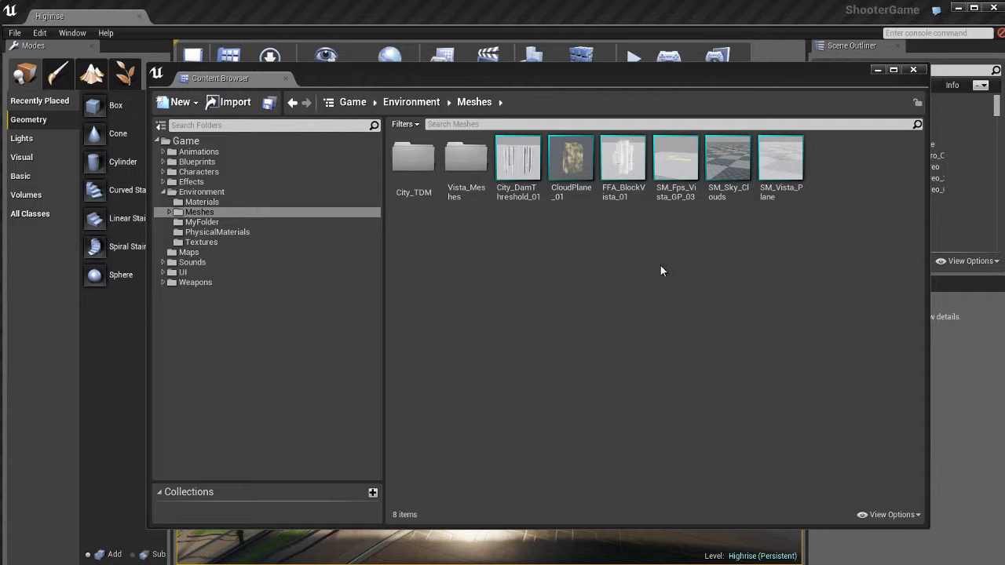
{"action": "left_click", "coordinate": [518, 161]}
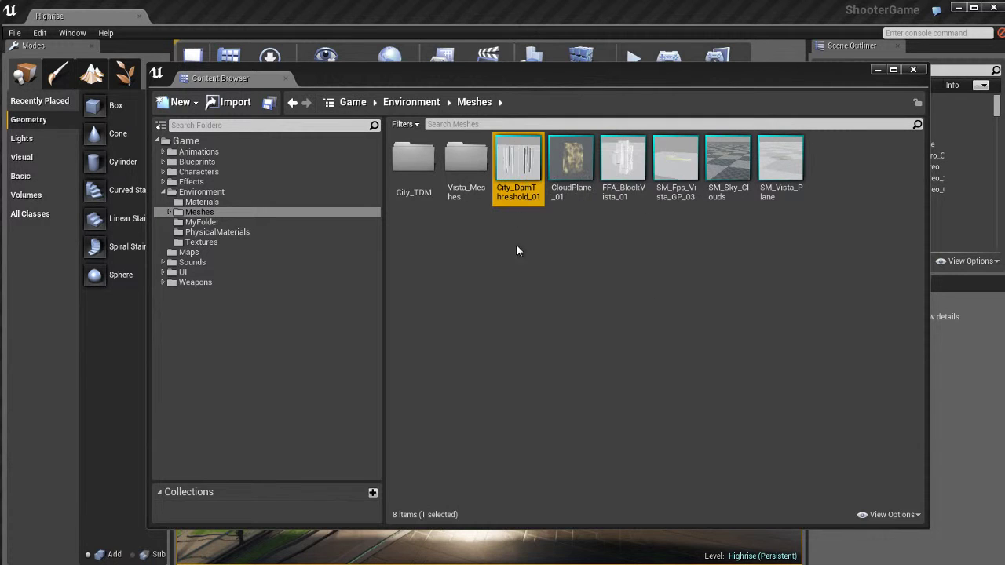
{"action": "right_click", "coordinate": [521, 160]}
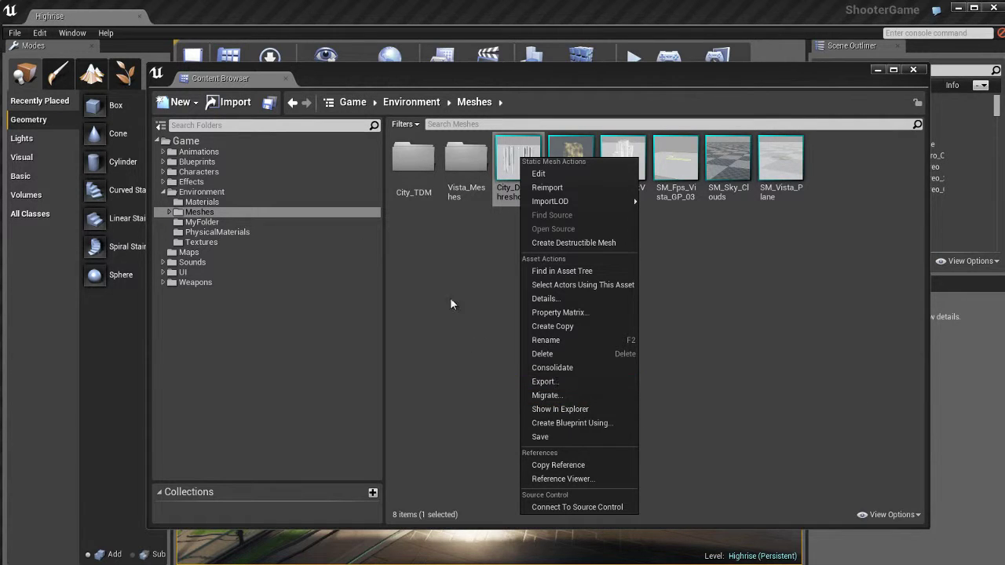
Step: Review the asset report for migrating the whole Environment folder and cancel the migration
{"action": "left_click", "coordinate": [201, 199]}
{"action": "left_click", "coordinate": [201, 193]}
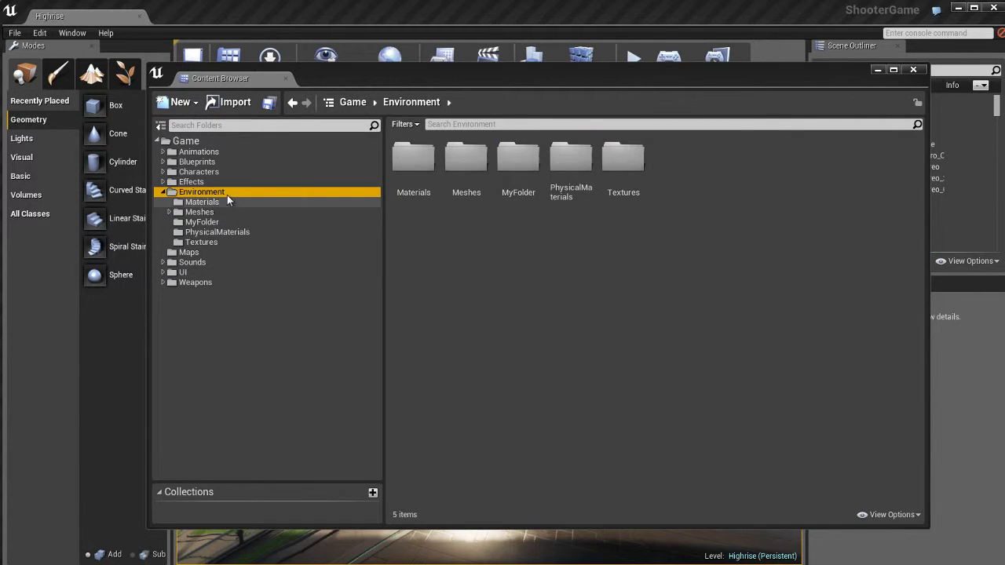
{"action": "right_click", "coordinate": [205, 193]}
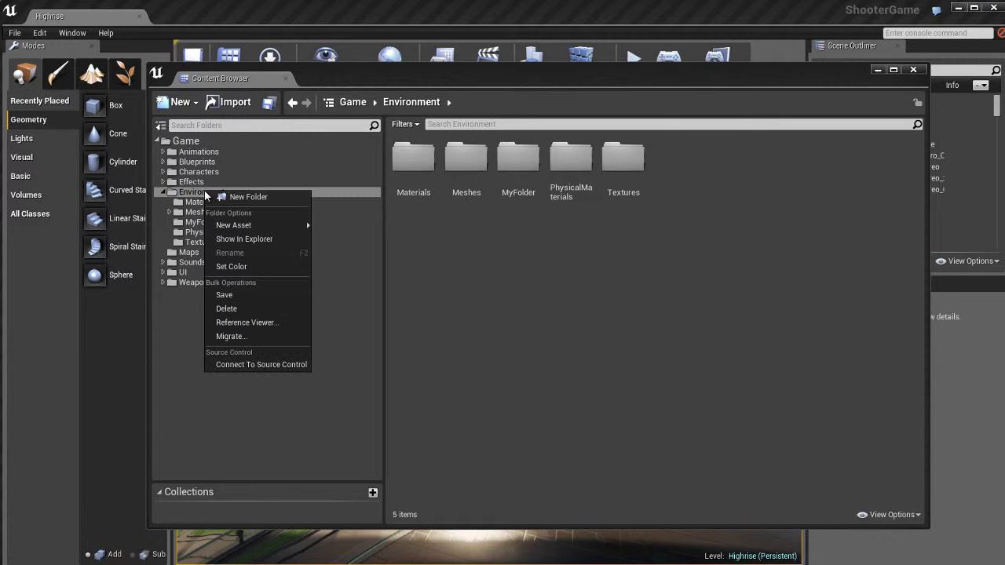
{"action": "left_click", "coordinate": [249, 337]}
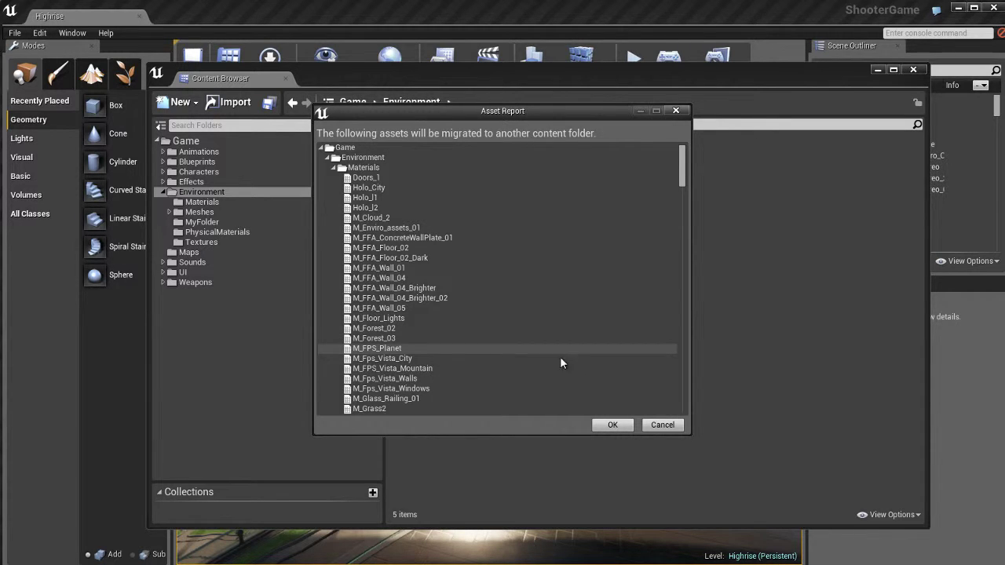
{"action": "left_click", "coordinate": [662, 427]}
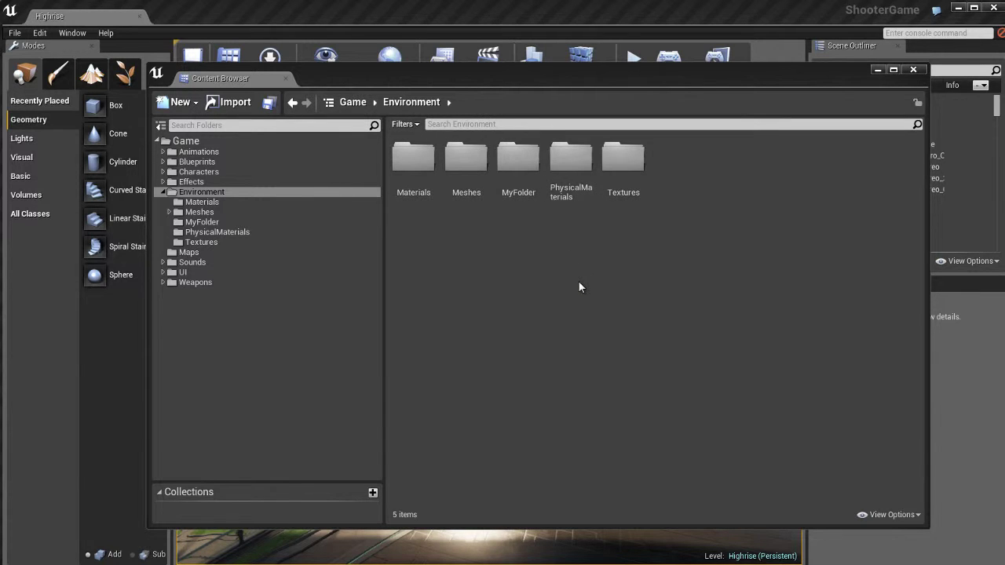
{"action": "left_click_drag", "start_coordinate": [447, 74], "coordinate": [904, 43]}
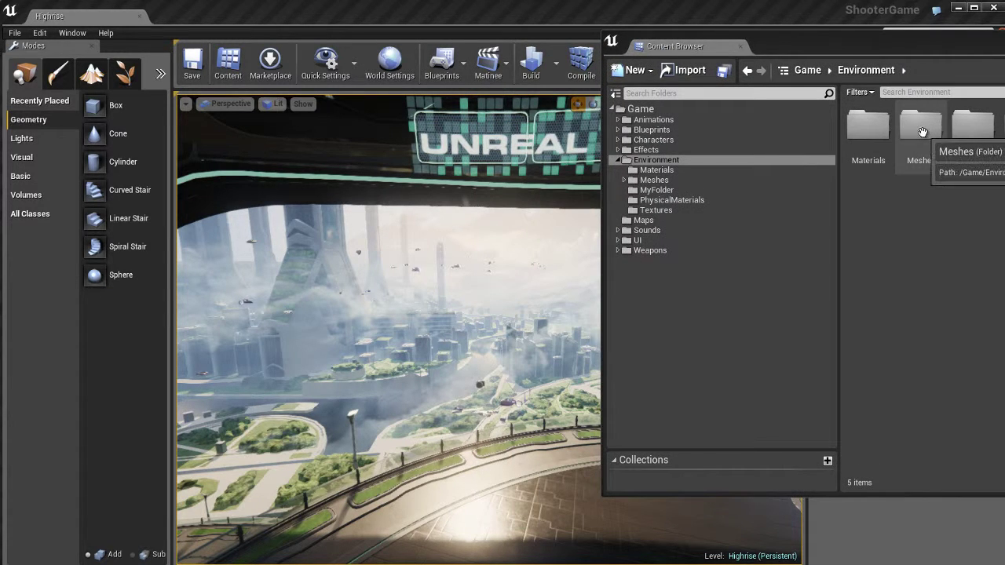
{"action": "double_click", "coordinate": [923, 131]}
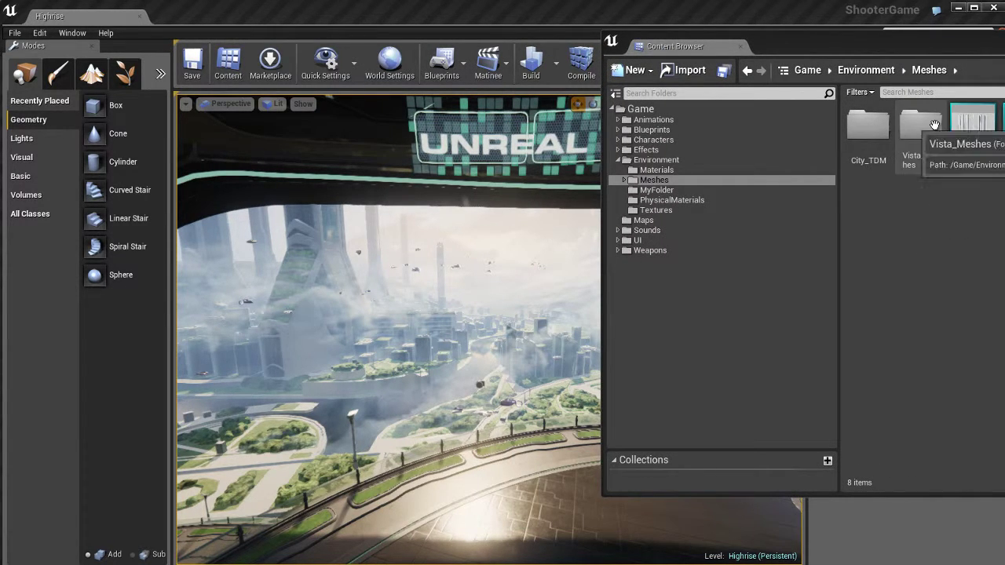
{"action": "left_click", "coordinate": [973, 130]}
{"action": "right_click", "coordinate": [946, 221]}
Step: Go back to the Environment folder and turn off Show Folders so its assets are listed without subfolders
{"action": "left_click_drag", "start_coordinate": [945, 41], "coordinate": [614, 82]}
{"action": "left_click", "coordinate": [636, 157]}
{"action": "left_click_drag", "start_coordinate": [813, 82], "coordinate": [674, 47]}
{"action": "left_click", "coordinate": [899, 485]}
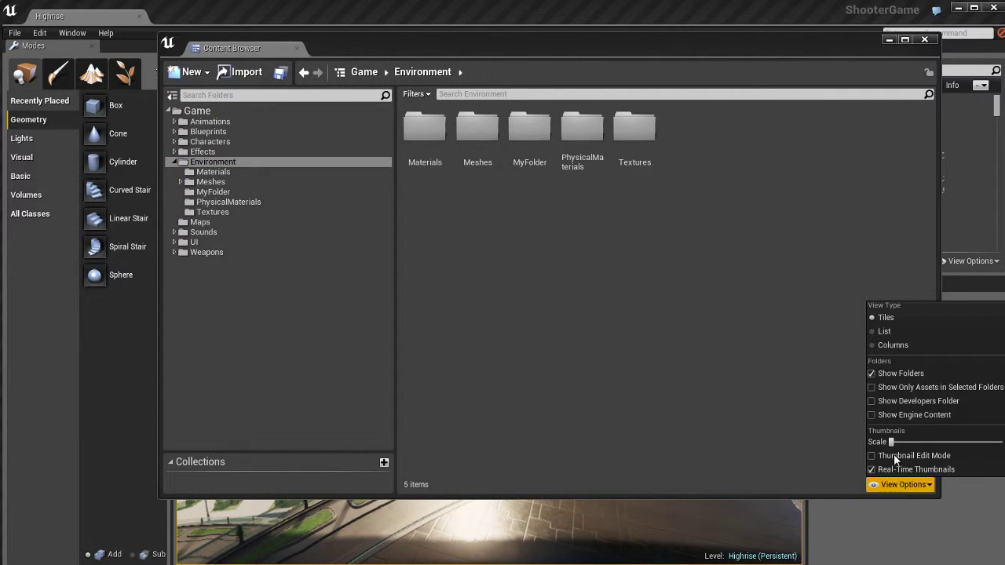
{"action": "left_click", "coordinate": [901, 373]}
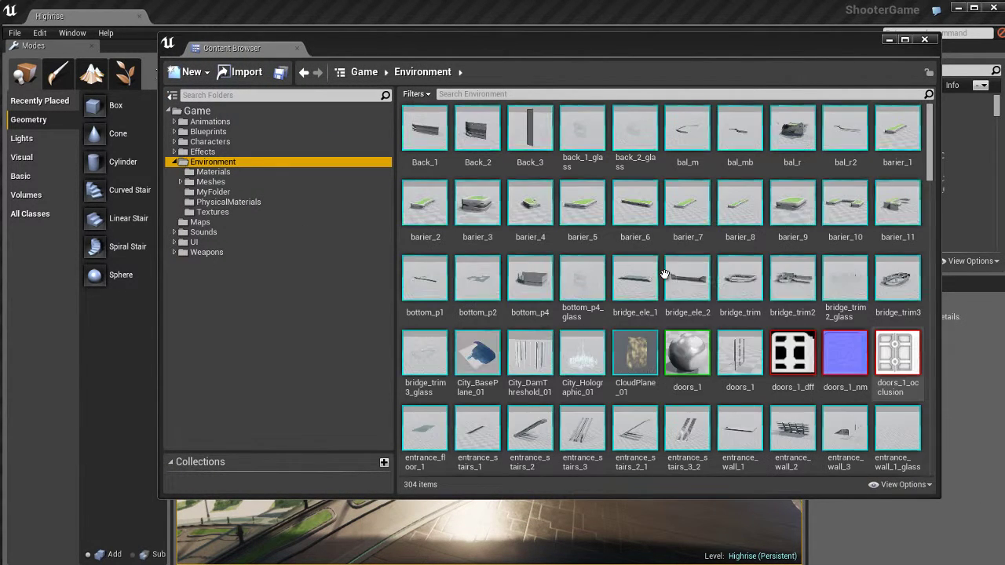
Step: Place the barier_3 static mesh from the Environment assets on the terrace floor of the level and inspect it up close
{"action": "left_click_drag", "start_coordinate": [443, 38], "coordinate": [648, 1]}
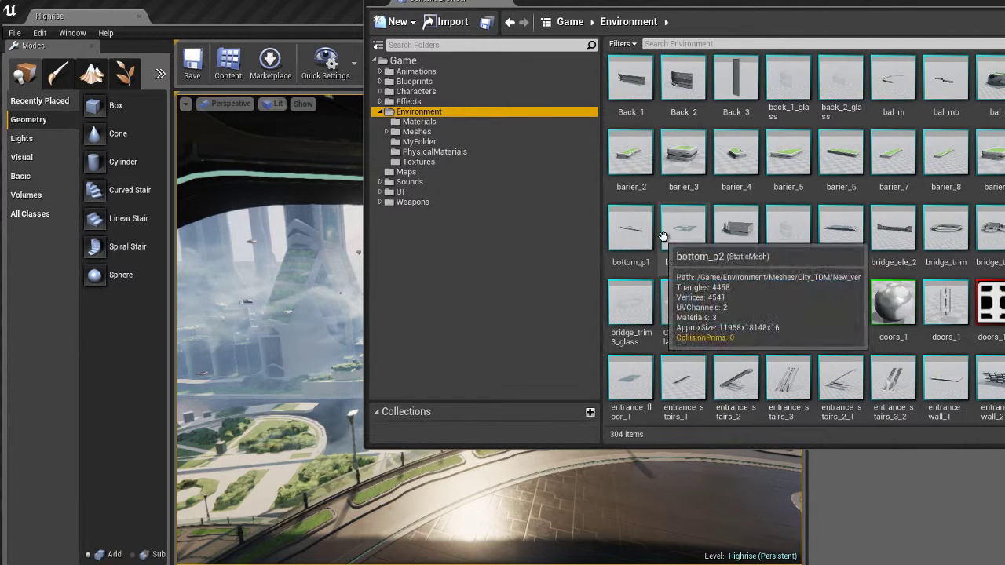
{"action": "left_click", "coordinate": [684, 153]}
{"action": "left_click", "coordinate": [628, 157]}
{"action": "left_click", "coordinate": [685, 153]}
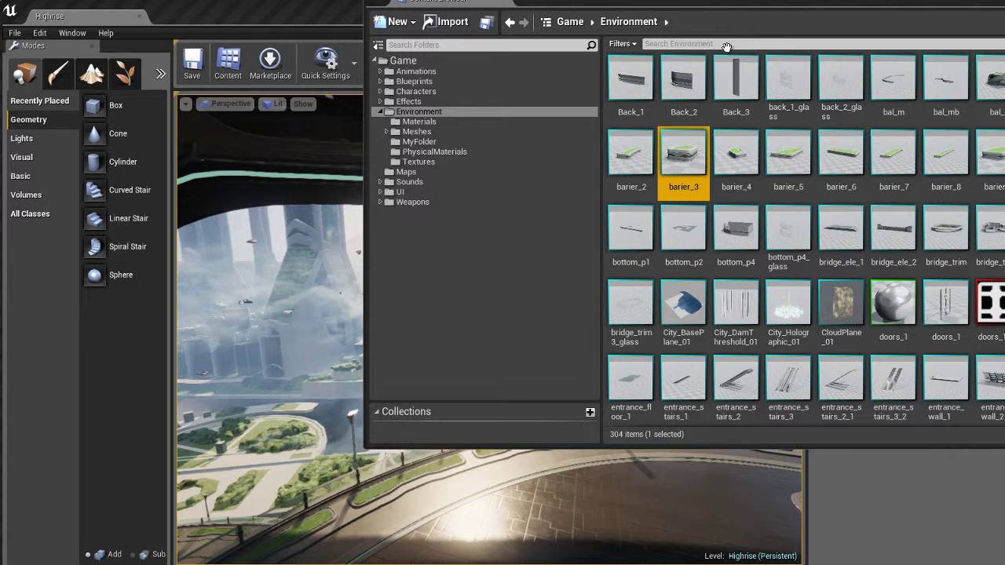
{"action": "left_click_drag", "start_coordinate": [744, 5], "coordinate": [969, 8]}
{"action": "left_click_drag", "start_coordinate": [950, 158], "coordinate": [561, 471]}
{"action": "right_click_drag", "start_coordinate": [509, 469], "coordinate": [543, 499]}
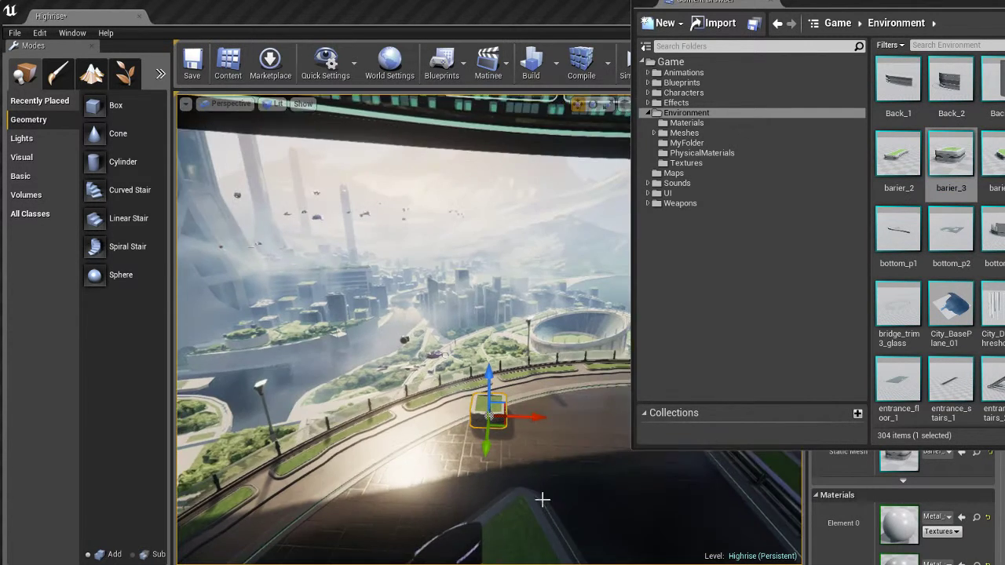
{"action": "key", "text": "f"}
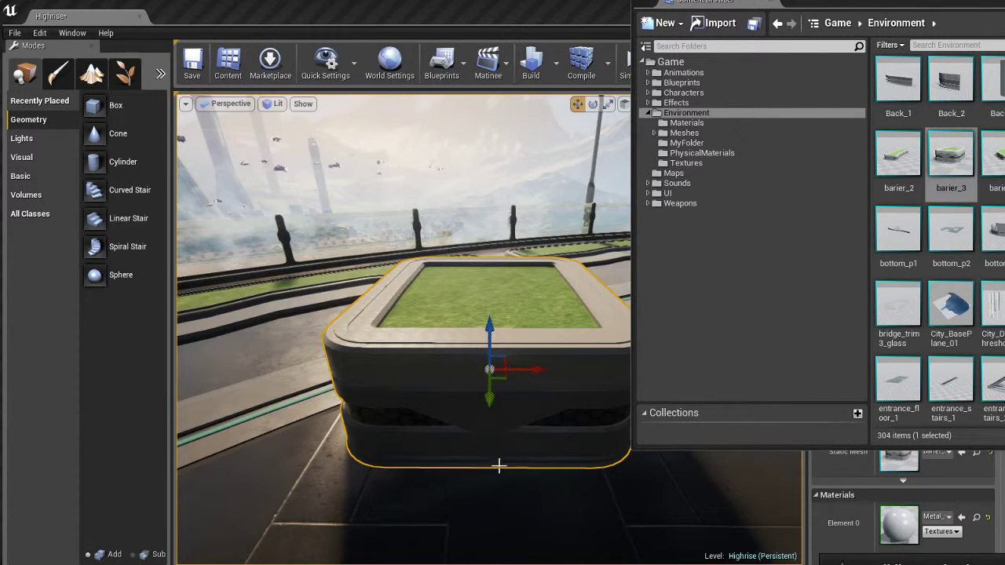
{"action": "left_click_drag", "start_coordinate": [466, 451], "coordinate": [570, 450], "text": "alt"}
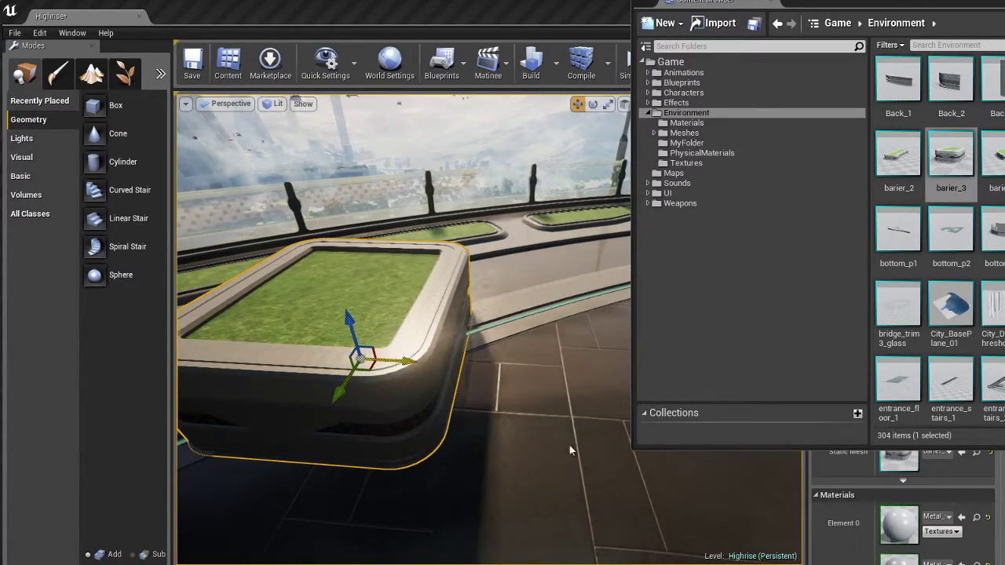
Step: Examine the colour-coded thumbnails and asset details in the Environment folder, including the doors_1 material
{"action": "left_click_drag", "start_coordinate": [832, 3], "coordinate": [306, 35]}
{"action": "mouse_move", "coordinate": [550, 248]}
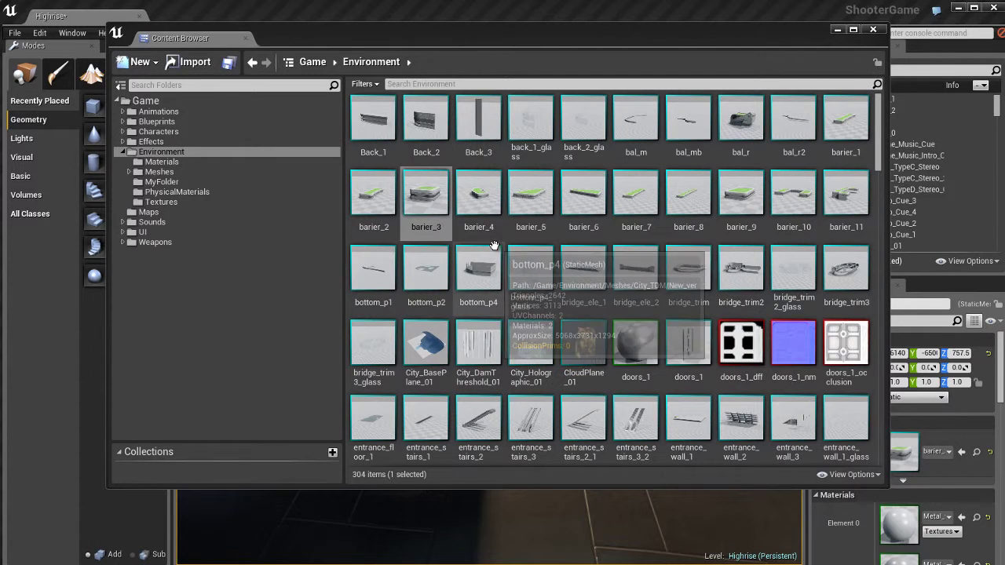
{"action": "left_click_drag", "start_coordinate": [505, 38], "coordinate": [455, 16]}
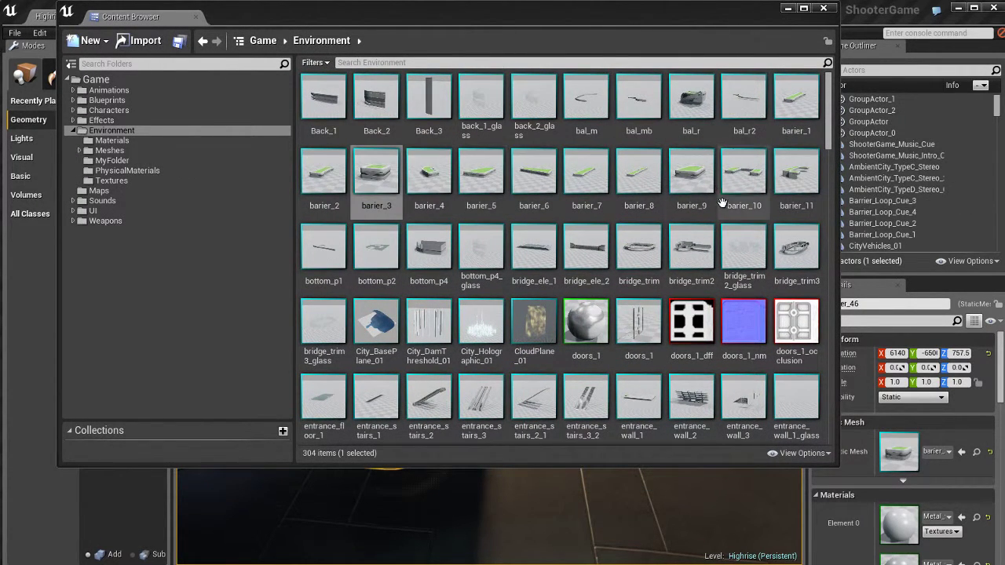
{"action": "mouse_move", "coordinate": [493, 237]}
{"action": "mouse_move", "coordinate": [754, 333]}
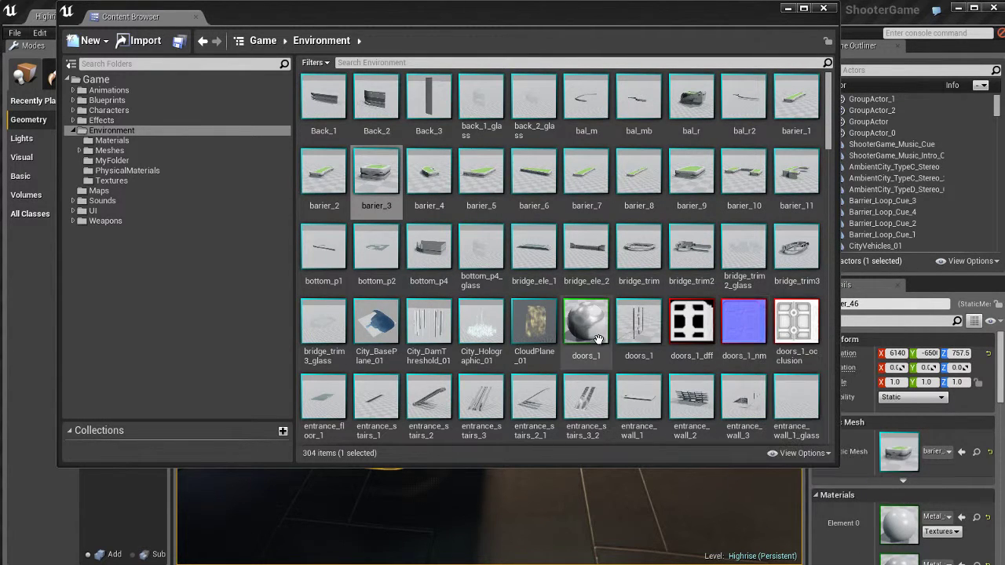
{"action": "mouse_move", "coordinate": [596, 330]}
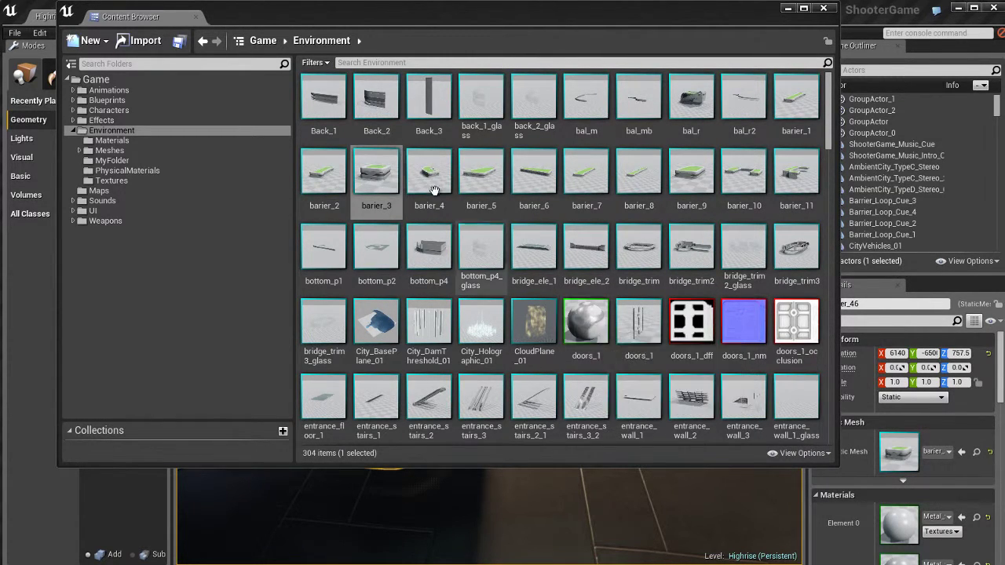
{"action": "mouse_move", "coordinate": [690, 179]}
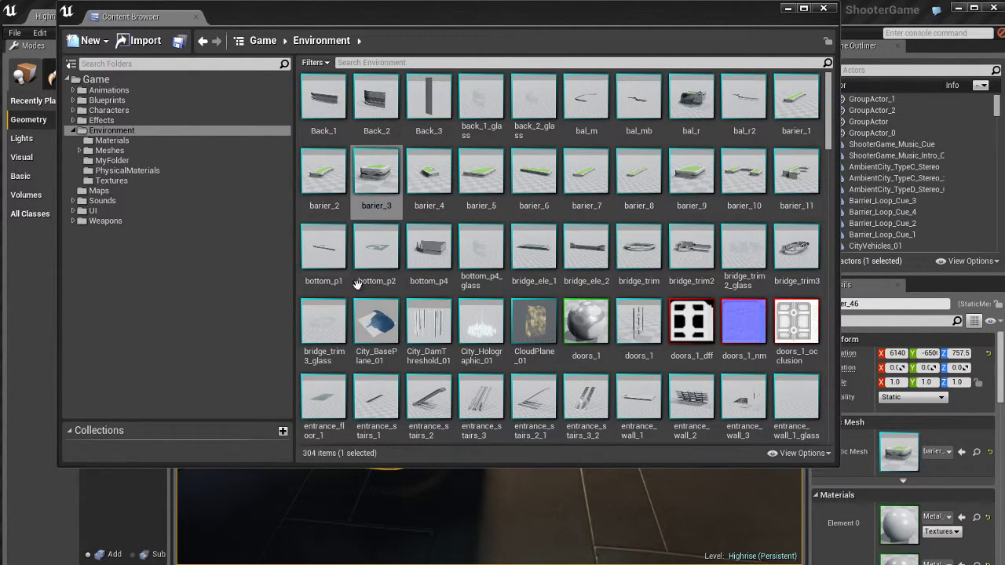
{"action": "left_click", "coordinate": [586, 323]}
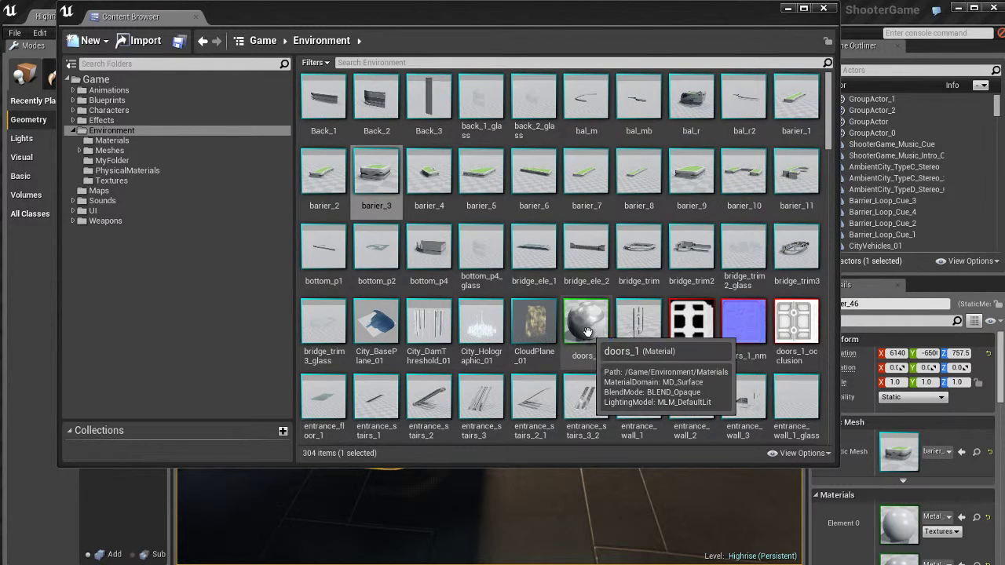
Step: Select the doors_1_dff texture and examine the asset types throughout the Environment folder by their thumbnail colours
{"action": "left_click", "coordinate": [699, 322]}
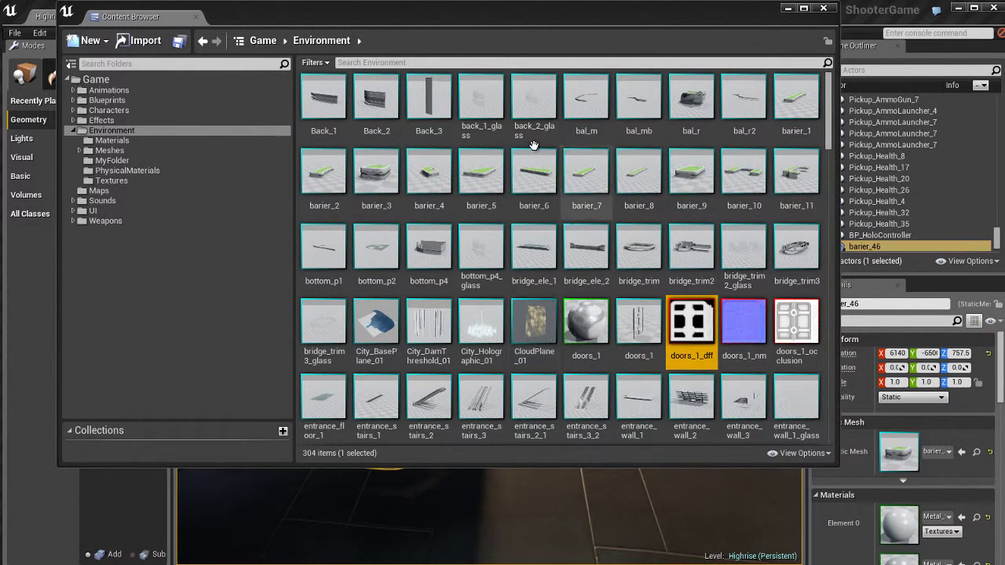
{"action": "left_click_drag", "start_coordinate": [455, 22], "coordinate": [488, 69]}
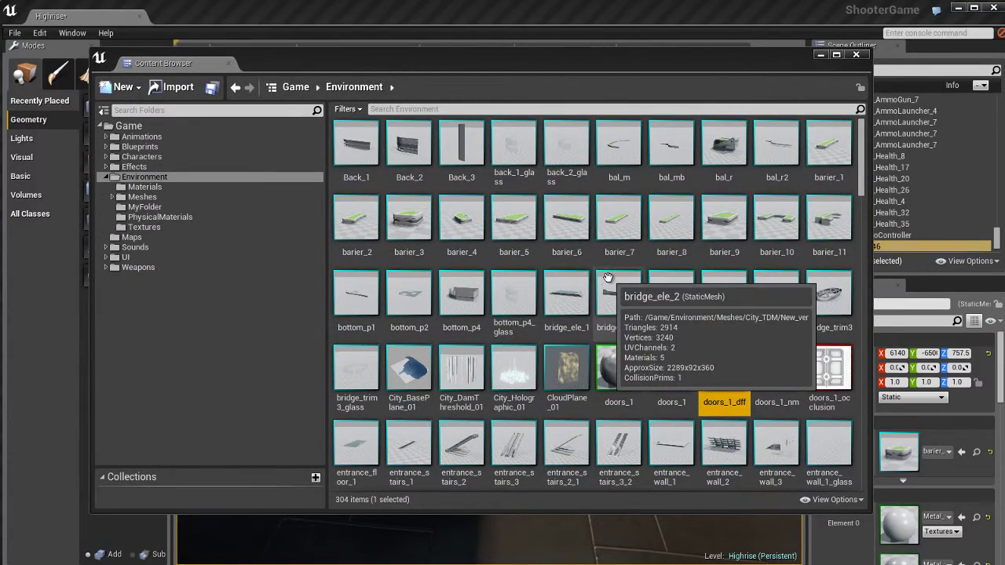
{"action": "scroll", "coordinate": [585, 263], "scroll_direction": "down", "scroll_amount": 10}
{"action": "scroll", "coordinate": [585, 270], "scroll_direction": "down", "scroll_amount": 15}
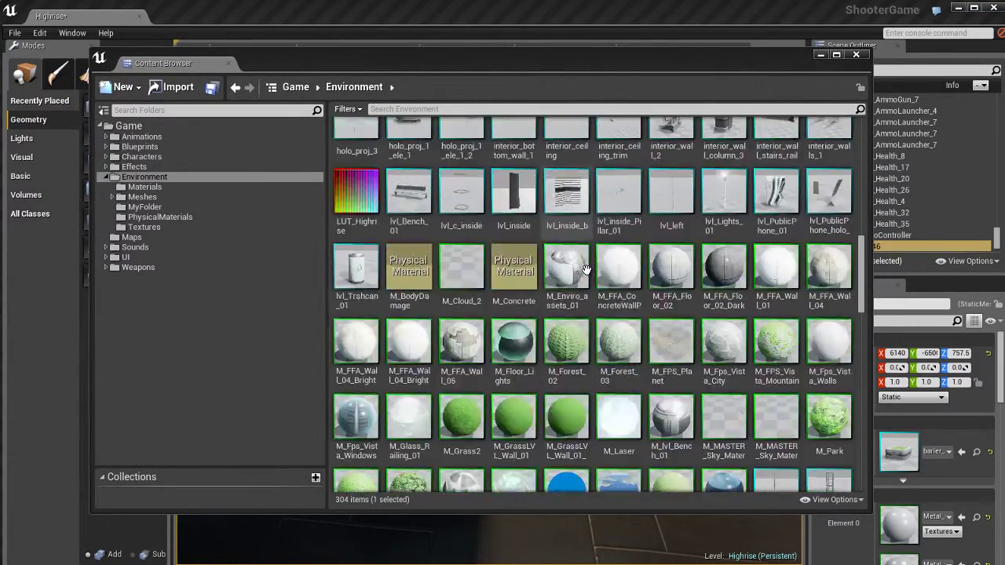
{"action": "scroll", "coordinate": [586, 269], "scroll_direction": "up", "scroll_amount": 20}
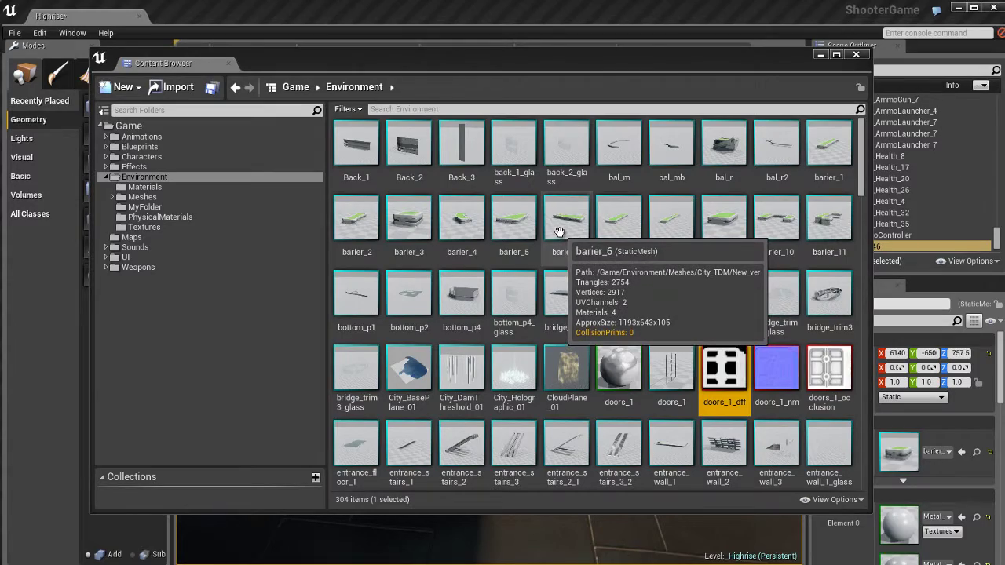
{"action": "scroll", "coordinate": [567, 345], "scroll_direction": "down", "scroll_amount": 10}
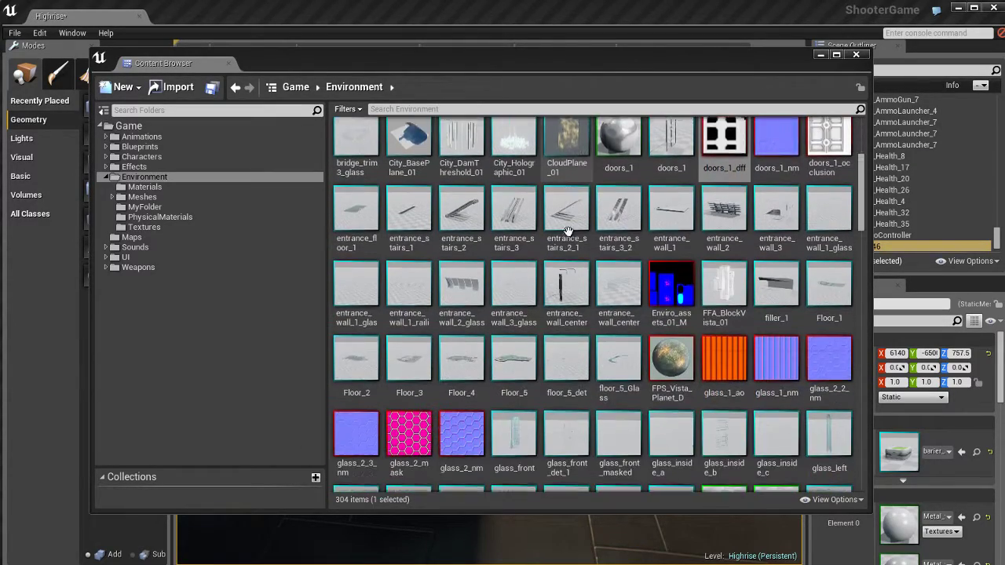
{"action": "scroll", "coordinate": [564, 257], "scroll_direction": "down", "scroll_amount": 20}
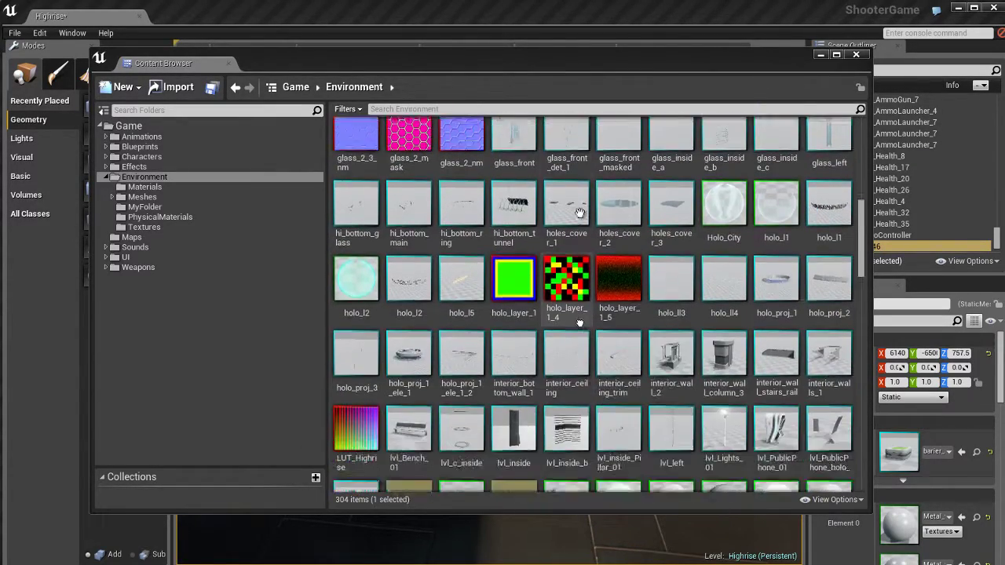
{"action": "scroll", "coordinate": [572, 376], "scroll_direction": "up", "scroll_amount": 20}
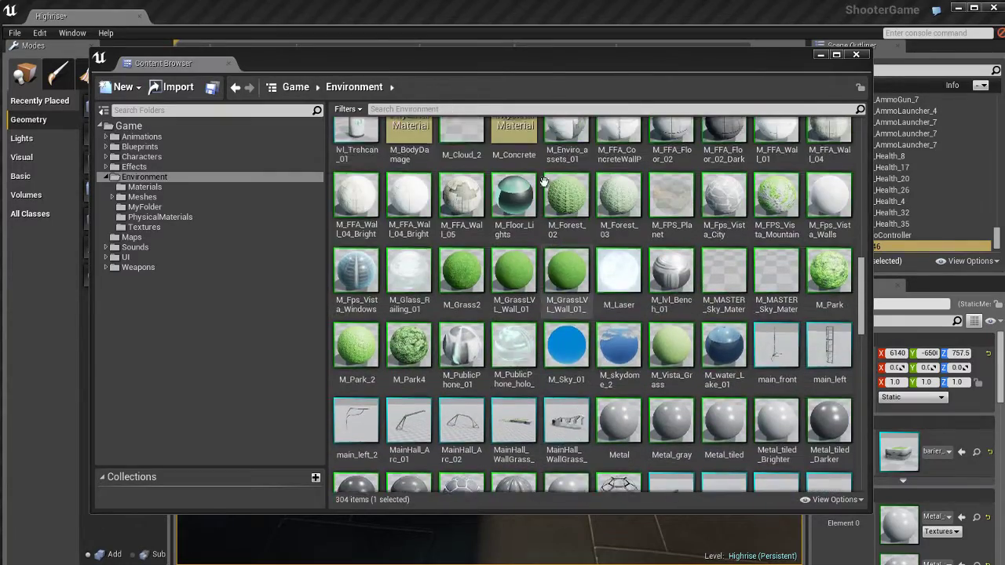
{"action": "scroll", "coordinate": [564, 259], "scroll_direction": "up", "scroll_amount": 15}
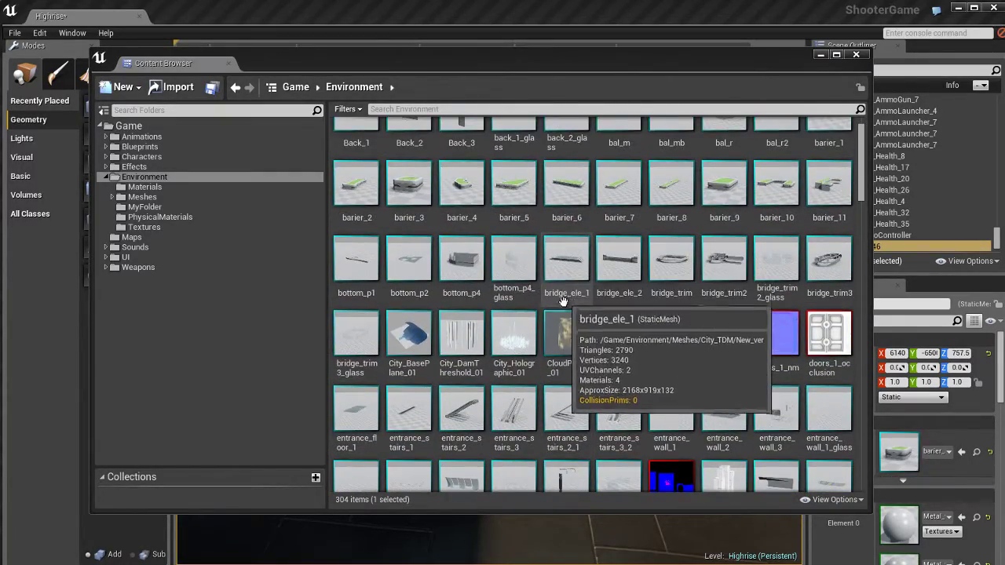
{"action": "right_click_drag", "start_coordinate": [563, 301], "coordinate": [553, 328]}
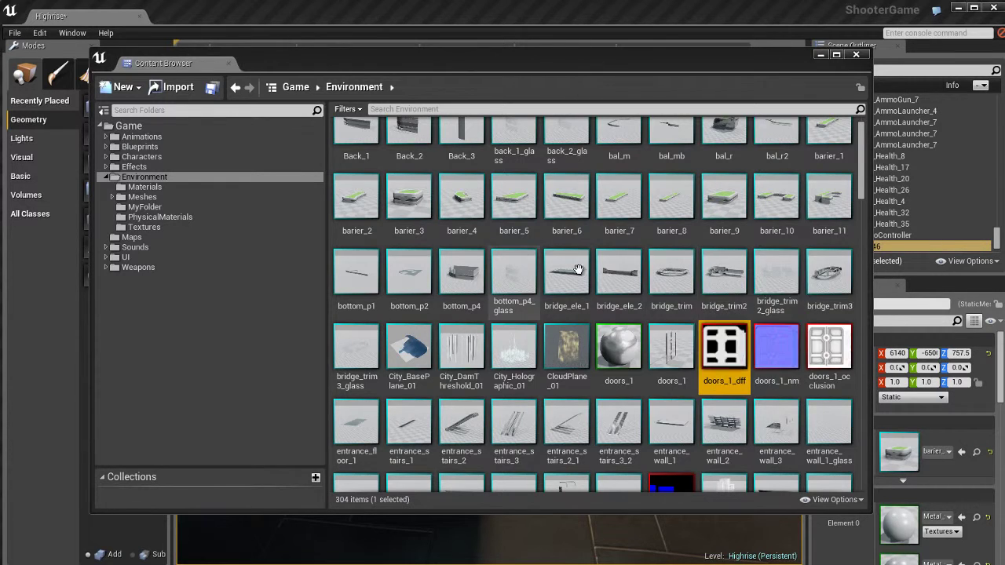
{"action": "scroll", "coordinate": [598, 235], "scroll_direction": "up", "scroll_amount": 1}
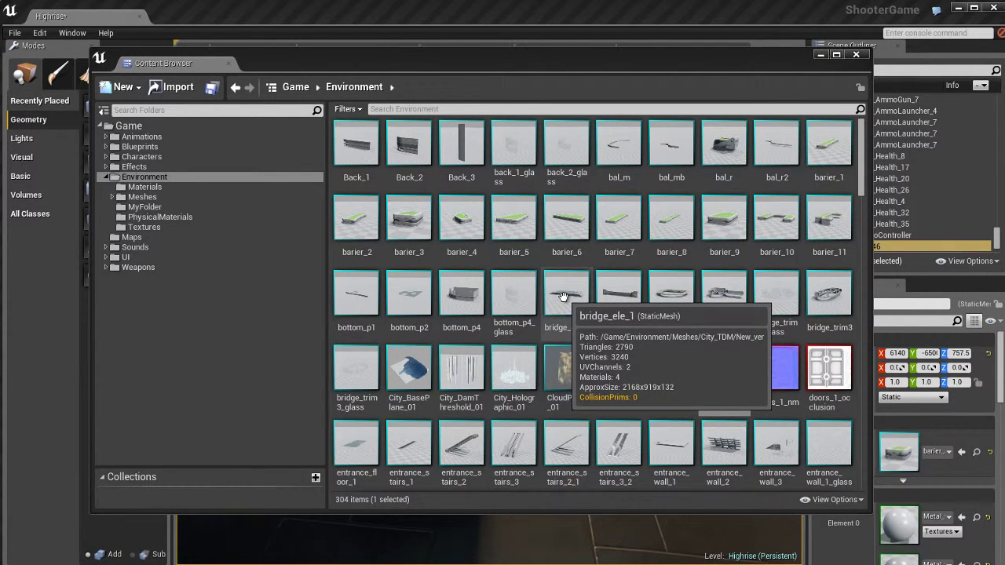
Step: Compare asset thumbnail sizes by enlarging and shrinking them, finishing with large thumbnails at four per row
{"action": "scroll", "coordinate": [563, 296], "scroll_direction": "up", "scroll_amount": 2, "text": "ctrl"}
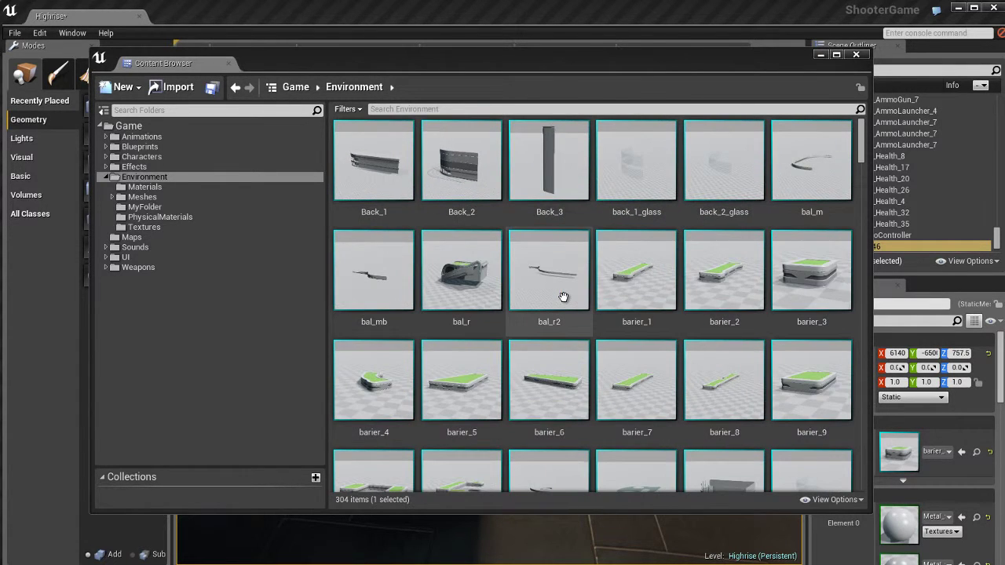
{"action": "scroll", "coordinate": [564, 296], "scroll_direction": "up", "scroll_amount": 1, "text": "ctrl"}
{"action": "scroll", "coordinate": [564, 297], "scroll_direction": "up", "scroll_amount": 1, "text": "ctrl"}
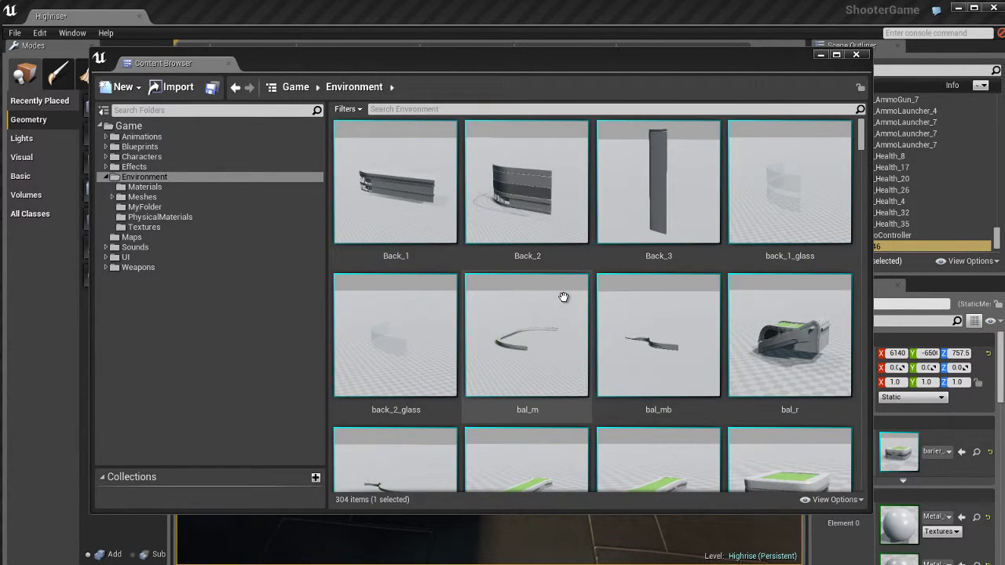
{"action": "mouse_move", "coordinate": [628, 351]}
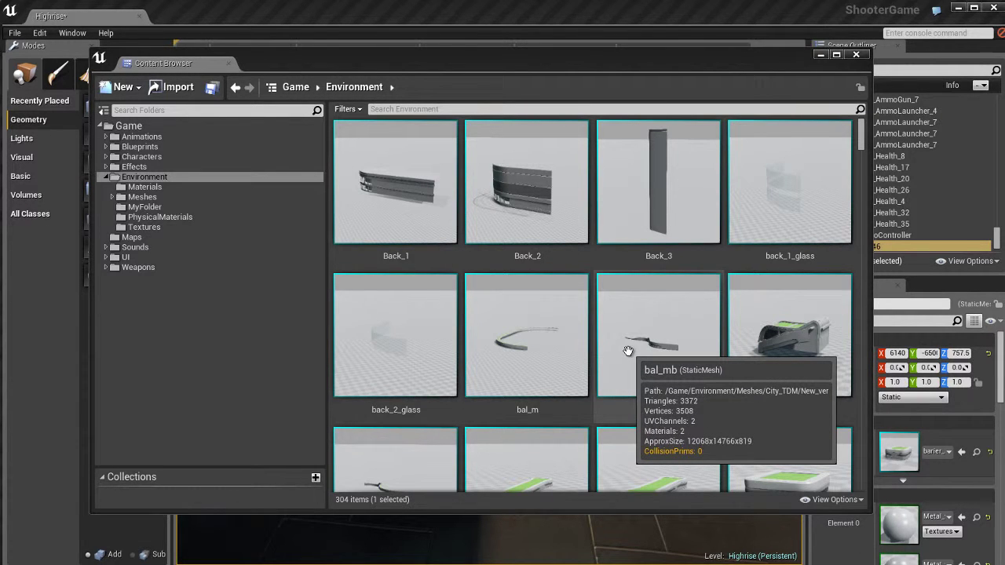
{"action": "scroll", "coordinate": [629, 350], "scroll_direction": "down", "scroll_amount": 3, "text": "ctrl"}
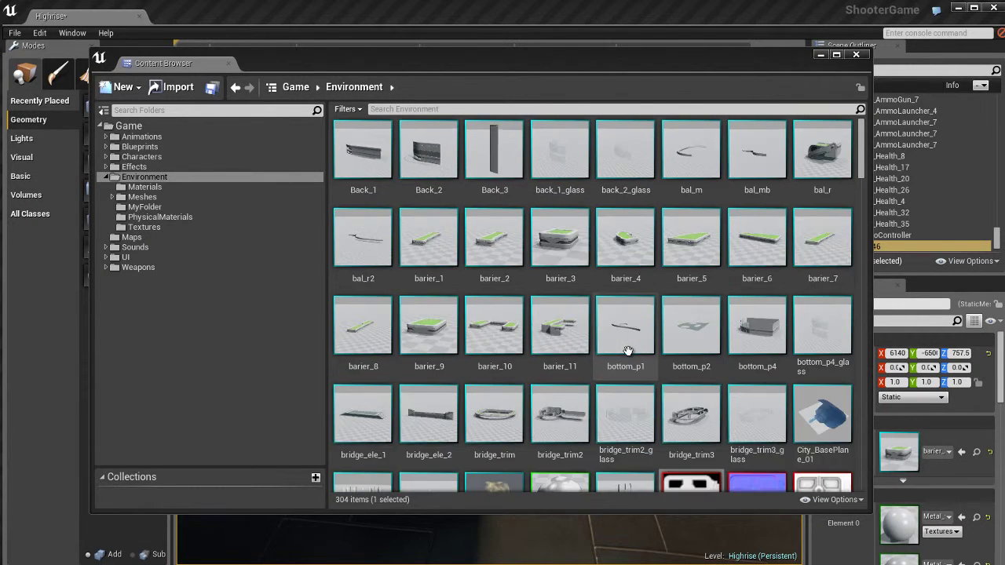
{"action": "mouse_move", "coordinate": [600, 329]}
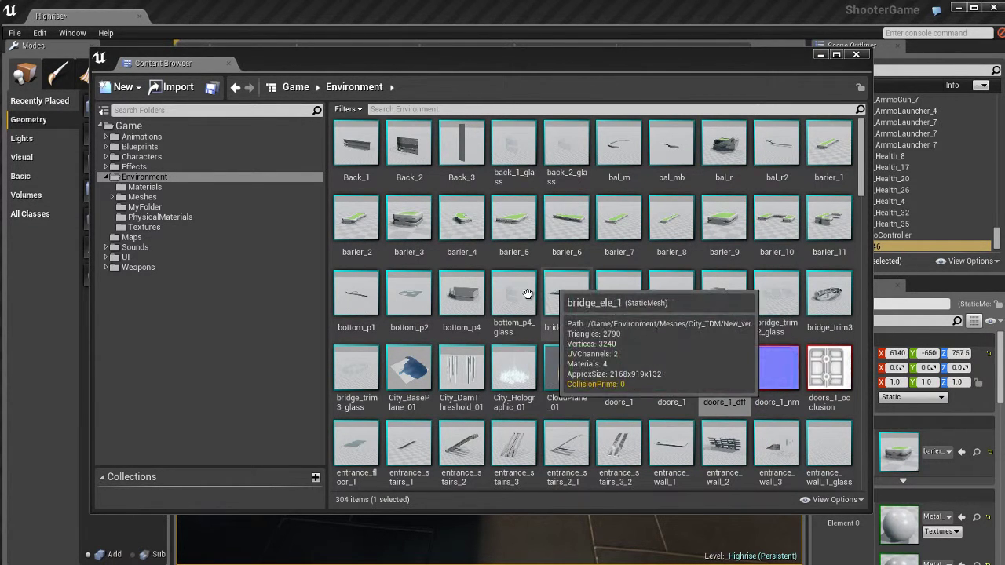
{"action": "scroll", "coordinate": [611, 328], "scroll_direction": "down", "scroll_amount": 2}
{"action": "scroll", "coordinate": [597, 310], "scroll_direction": "up", "scroll_amount": 2}
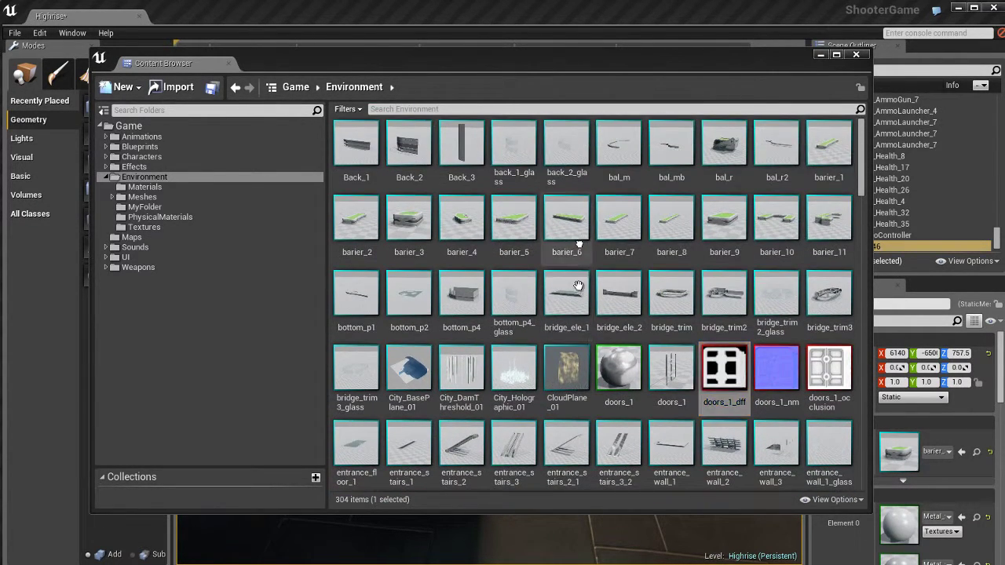
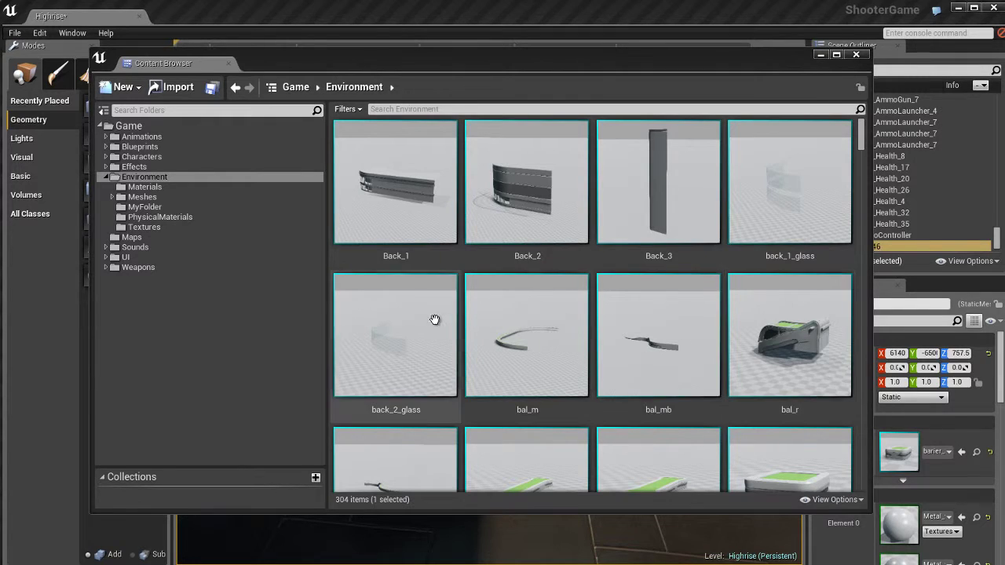
Step: Rotate the bal_r static mesh's thumbnail in Thumbnail Edit Mode to show its green top surface, and finish editing
{"action": "left_click", "coordinate": [798, 348]}
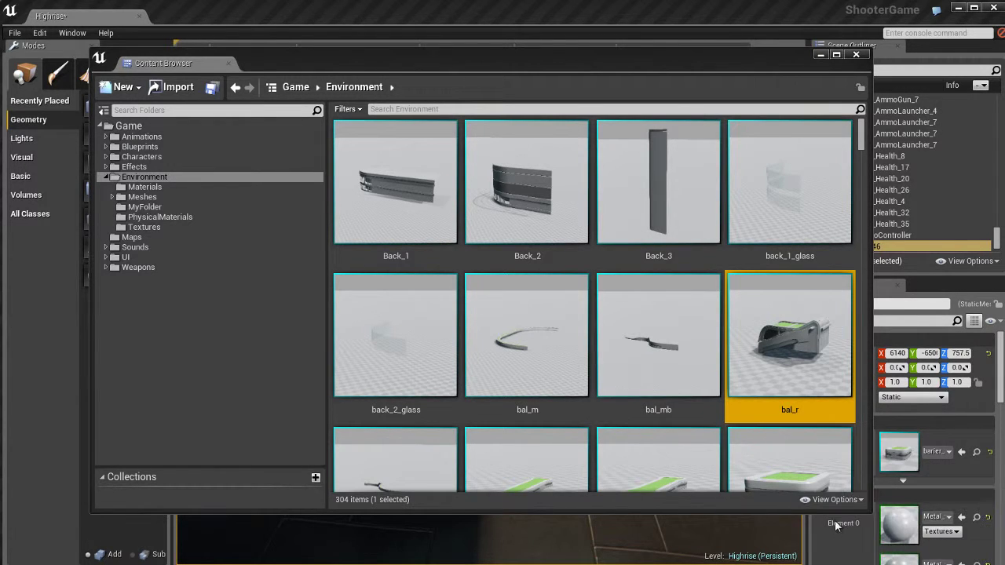
{"action": "left_click", "coordinate": [825, 500]}
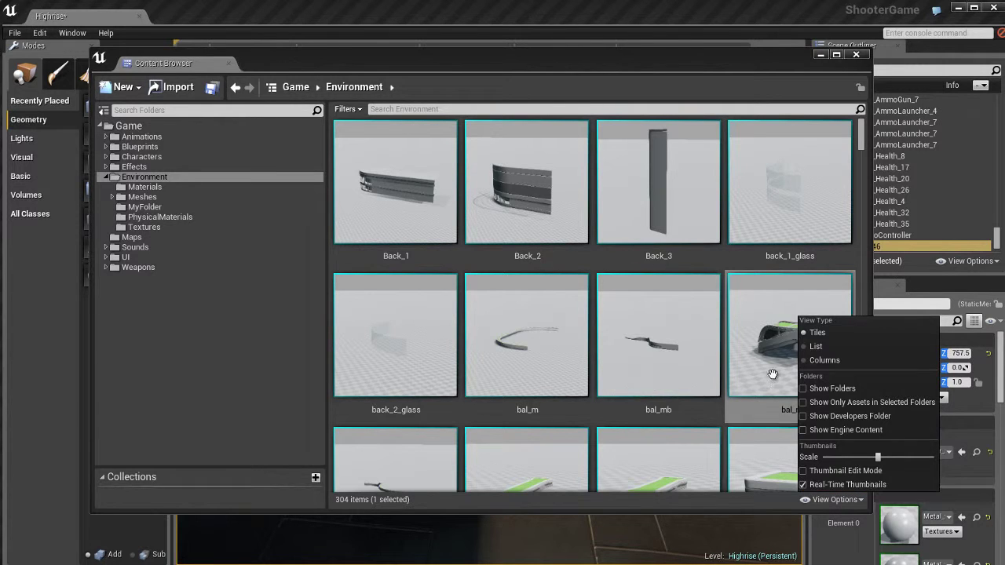
{"action": "left_click", "coordinate": [841, 471]}
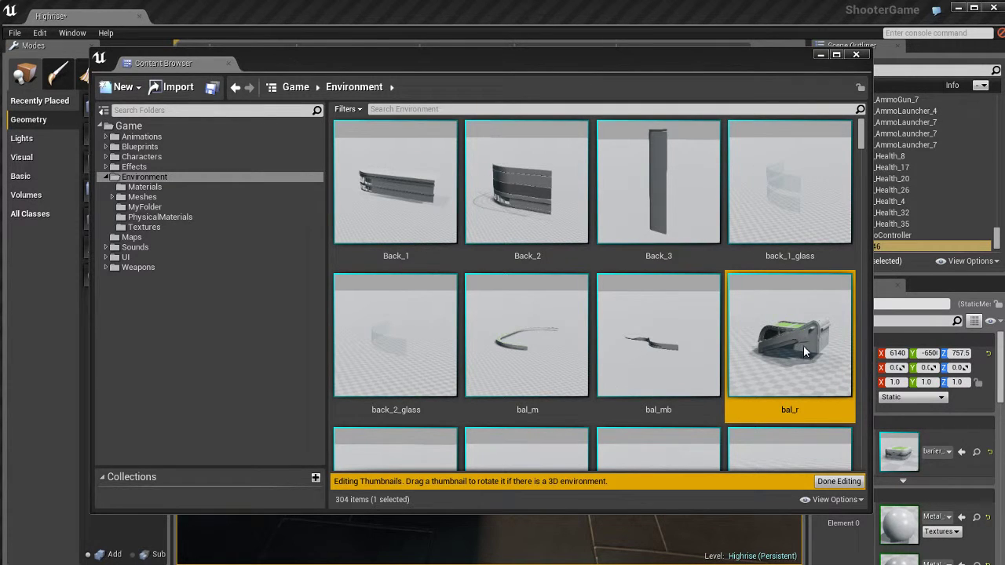
{"action": "left_click_drag", "start_coordinate": [782, 320], "coordinate": [741, 323]}
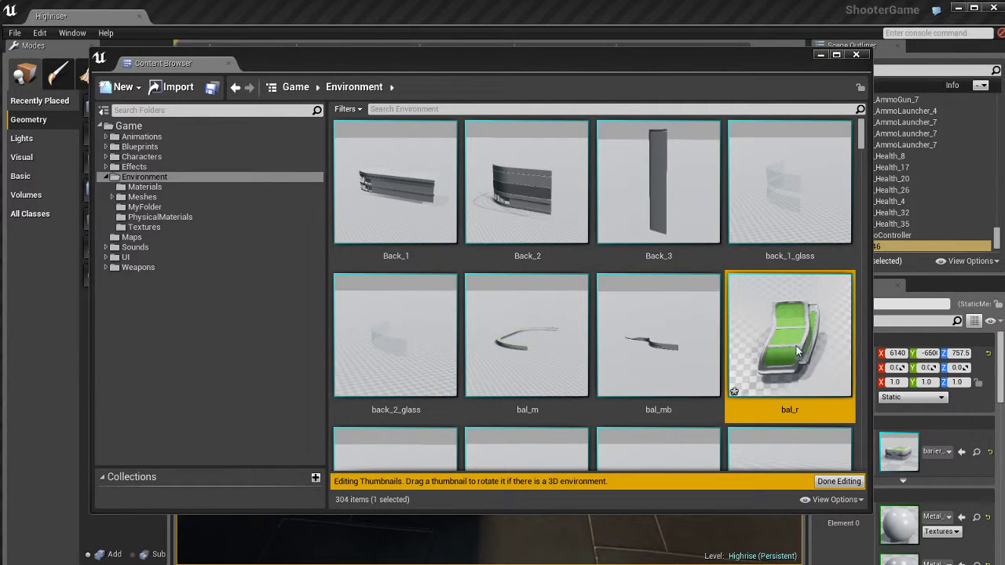
{"action": "left_click", "coordinate": [838, 482]}
{"action": "scroll", "coordinate": [783, 348], "scroll_direction": "down", "scroll_amount": 1}
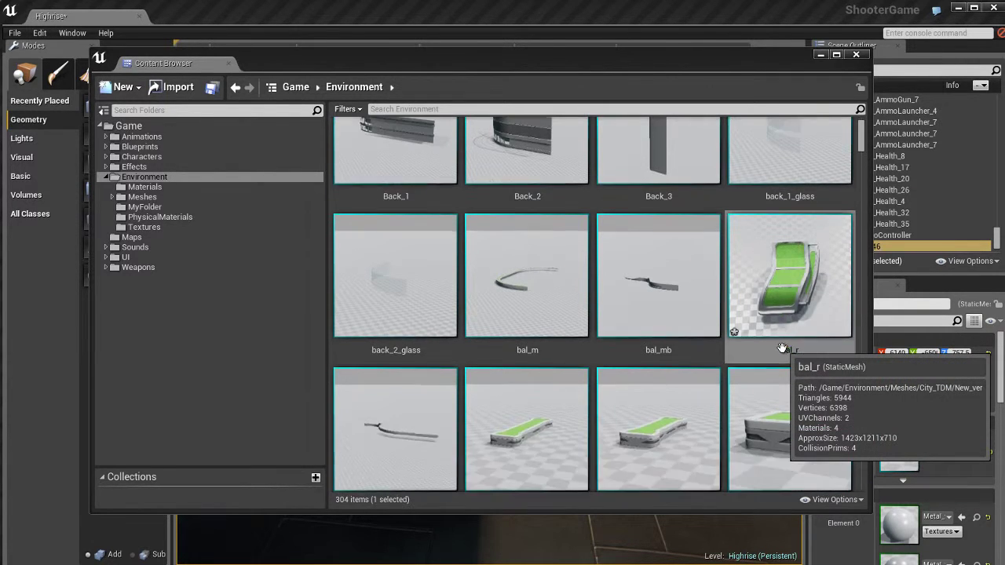
{"action": "scroll", "coordinate": [782, 348], "scroll_direction": "up", "scroll_amount": 1}
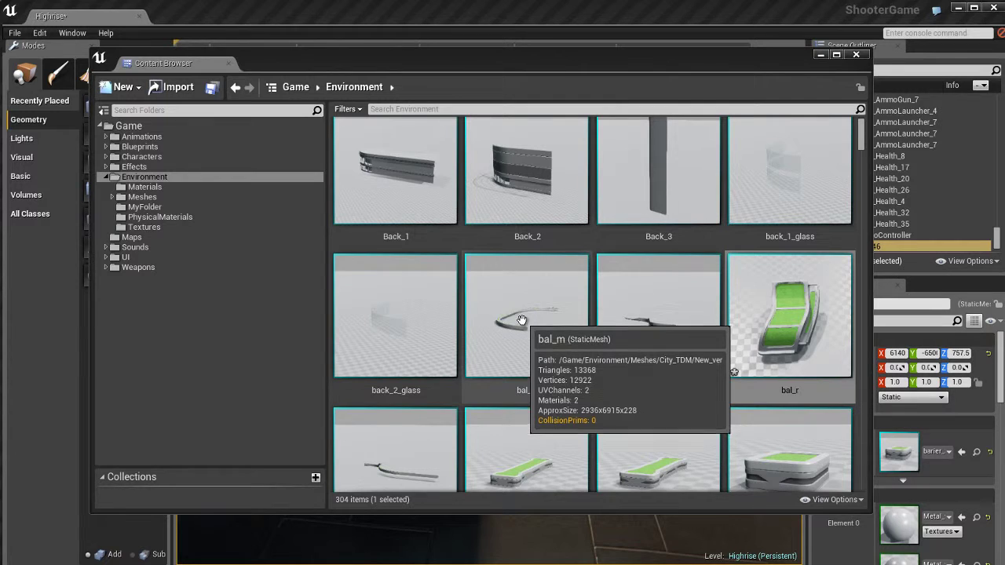
{"action": "scroll", "coordinate": [487, 307], "scroll_direction": "up", "scroll_amount": 1}
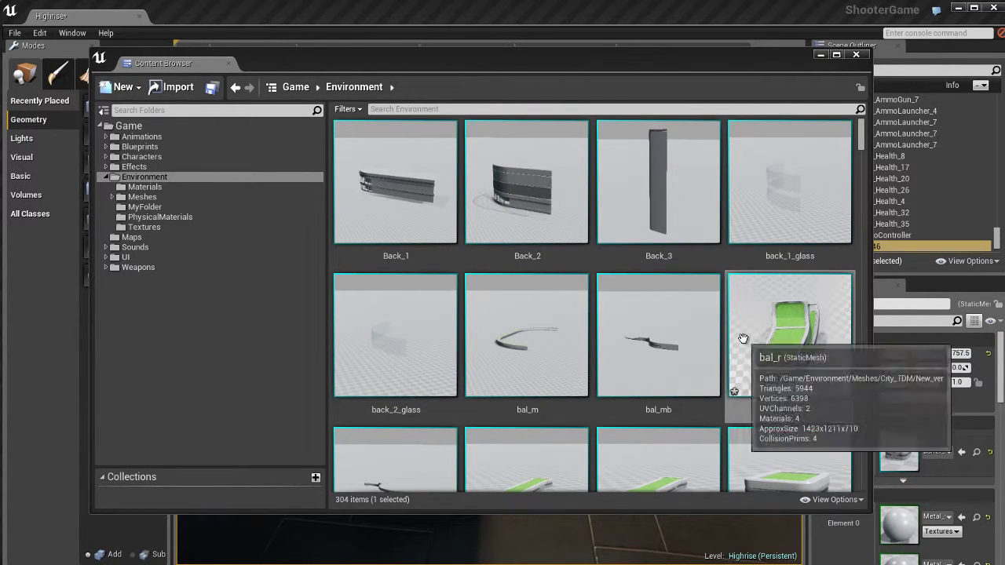
Step: Reduce the asset thumbnails to six per row and turn Show Folders back on for the Environment folder
{"action": "scroll", "coordinate": [615, 331], "scroll_direction": "down", "scroll_amount": 2, "text": "ctrl"}
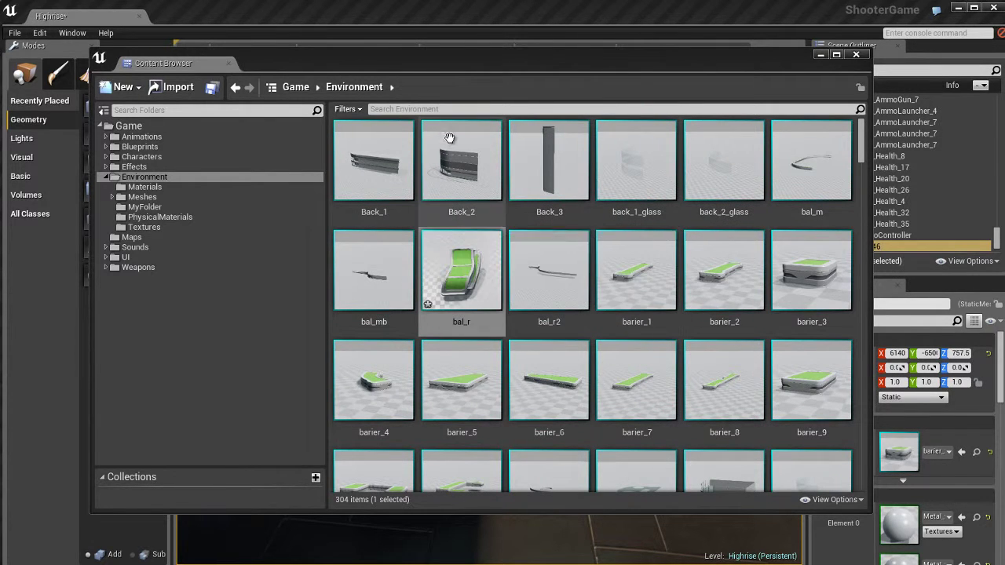
{"action": "left_click", "coordinate": [363, 113]}
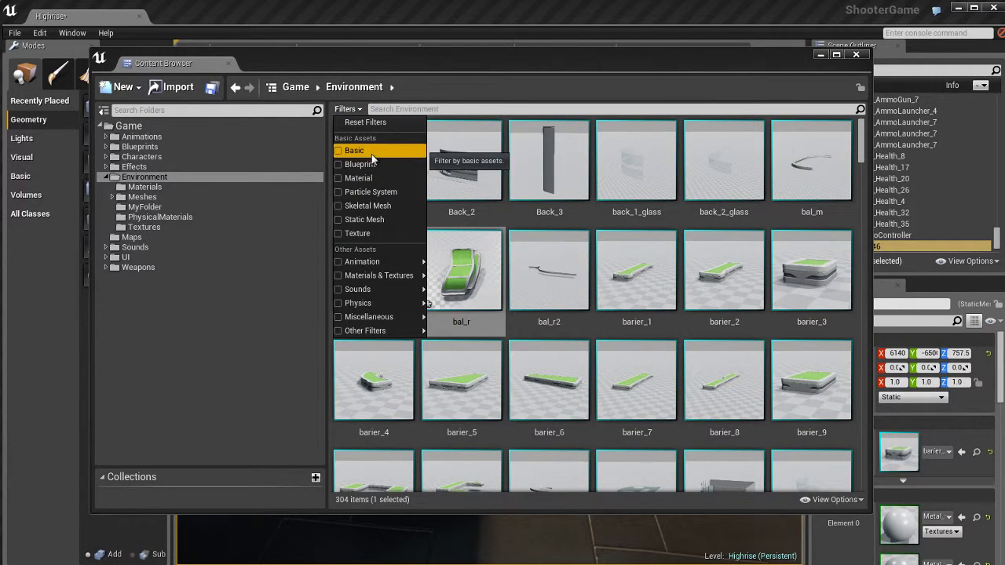
{"action": "left_click", "coordinate": [348, 109]}
{"action": "left_click", "coordinate": [825, 500]}
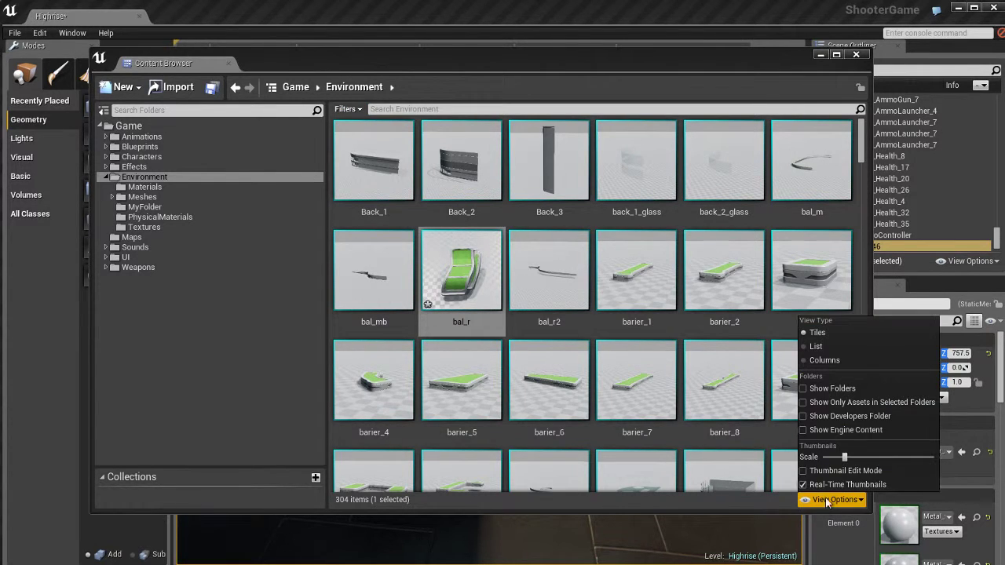
{"action": "left_click", "coordinate": [838, 388]}
{"action": "left_click", "coordinate": [162, 177]}
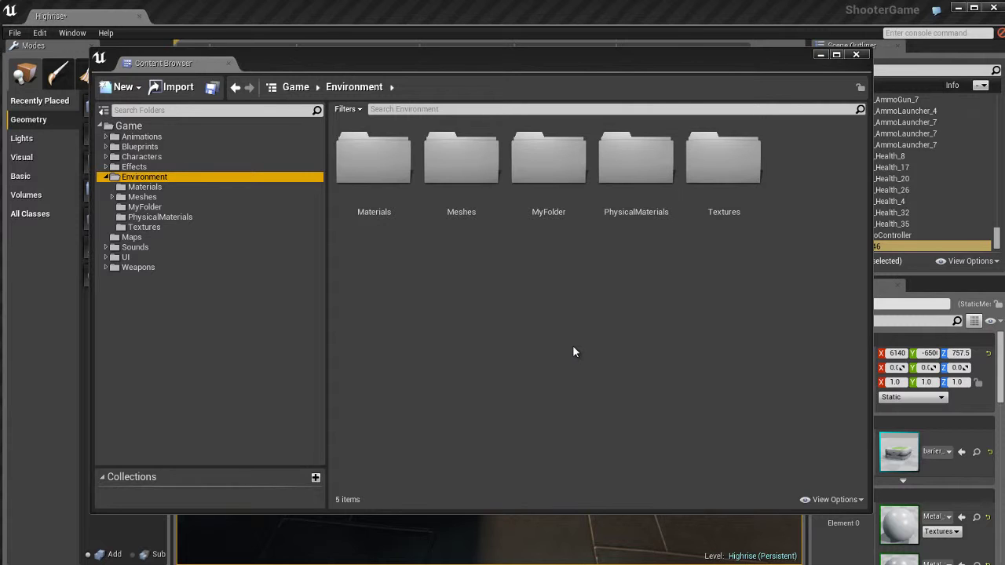
Step: Filter the Environment folder by Static Mesh and look through the filtered assets
{"action": "left_click", "coordinate": [349, 110]}
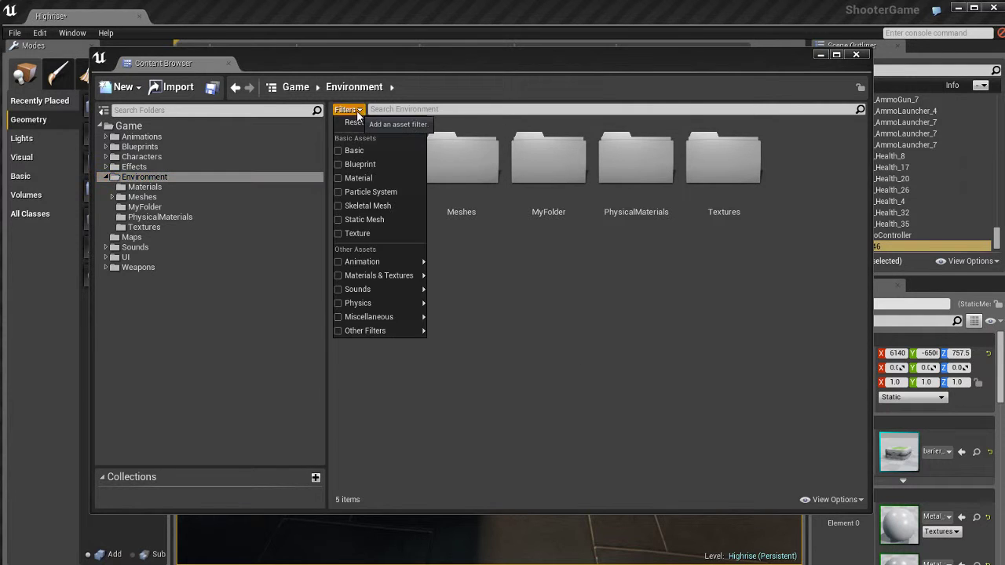
{"action": "left_click", "coordinate": [368, 219]}
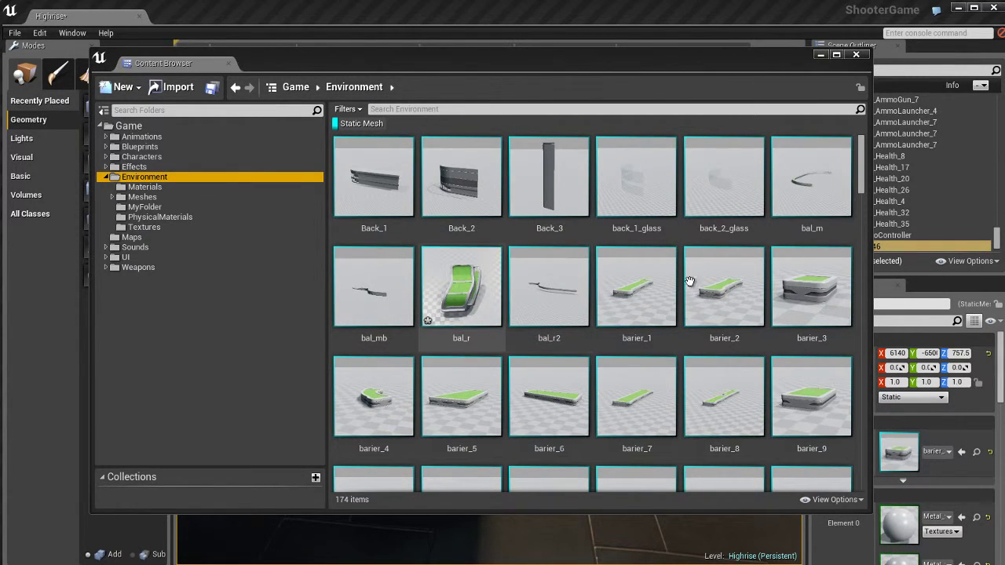
{"action": "scroll", "coordinate": [602, 321], "scroll_direction": "down", "scroll_amount": 5}
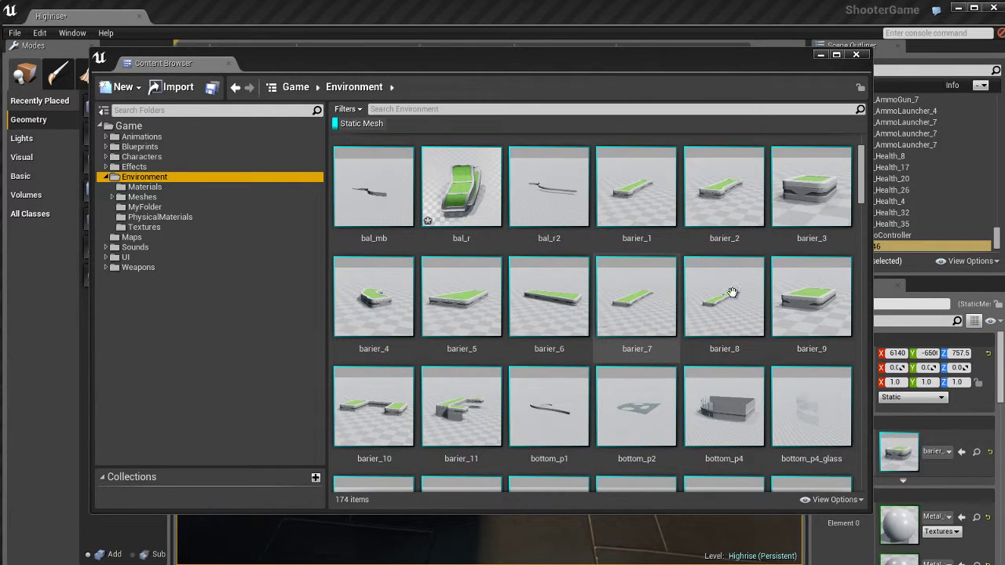
{"action": "left_click_drag", "start_coordinate": [862, 208], "coordinate": [868, 152]}
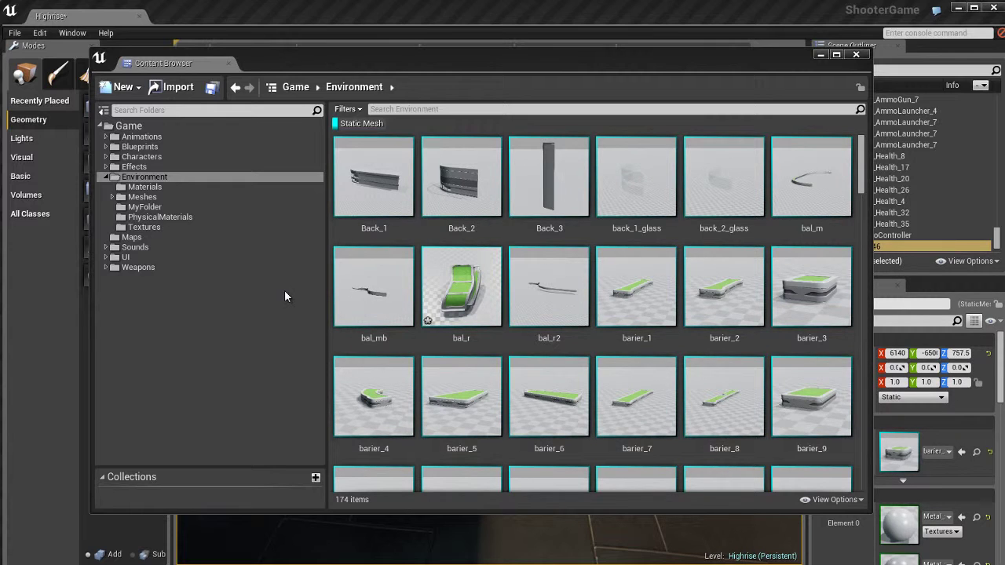
Step: Add a Texture filter to the Environment folder and remove the Static Mesh filter
{"action": "left_click", "coordinate": [348, 109]}
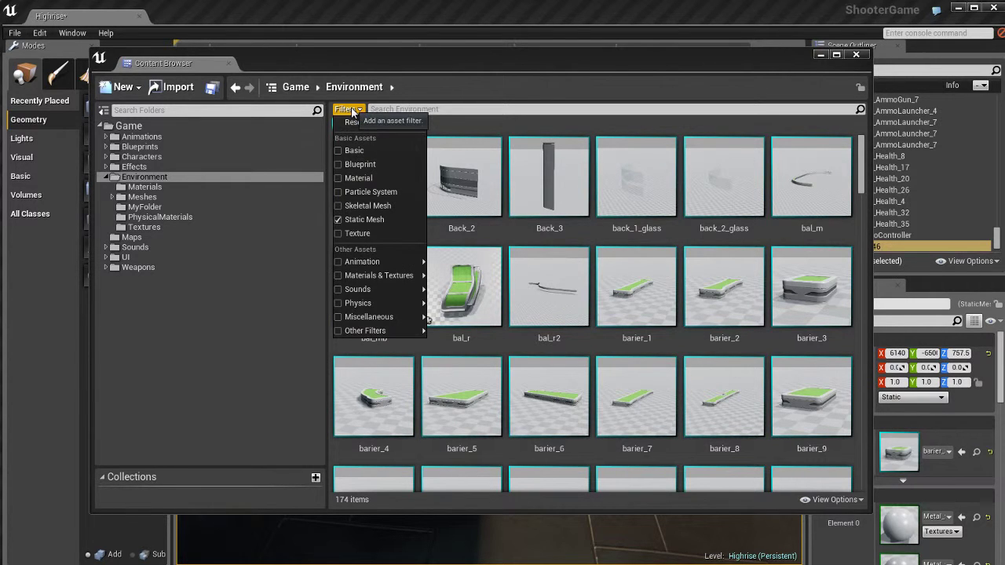
{"action": "left_click", "coordinate": [357, 233]}
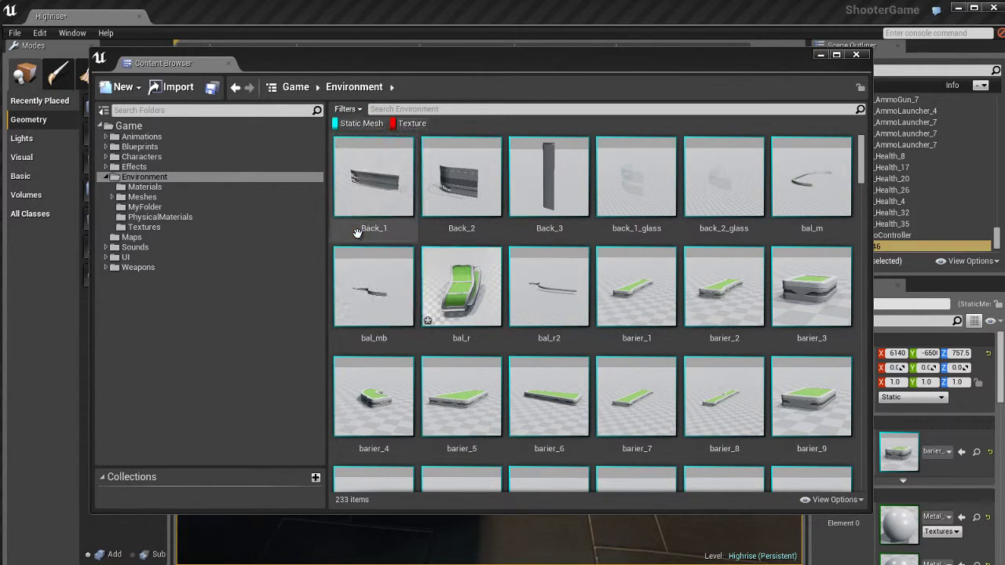
{"action": "right_click", "coordinate": [366, 127]}
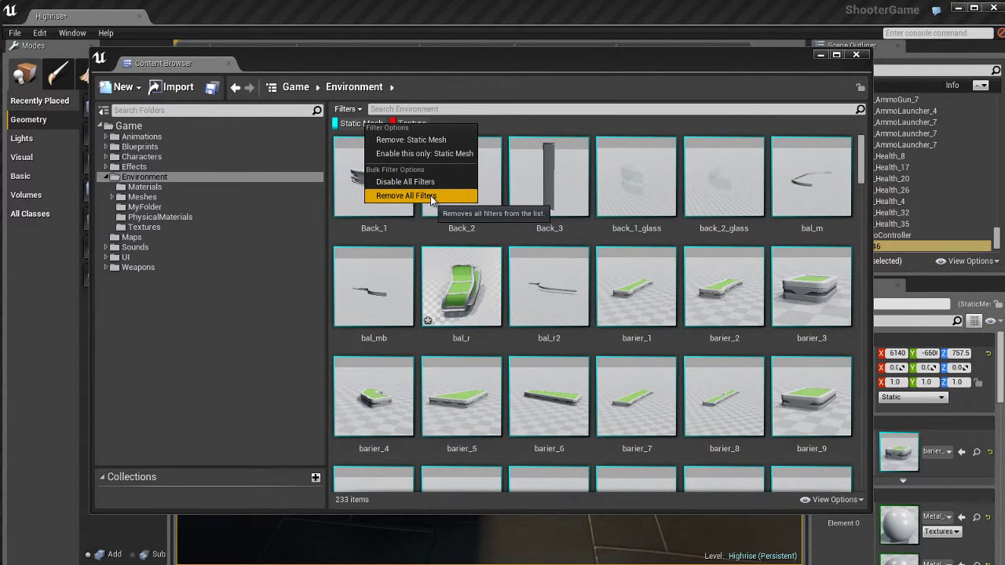
{"action": "left_click", "coordinate": [410, 140]}
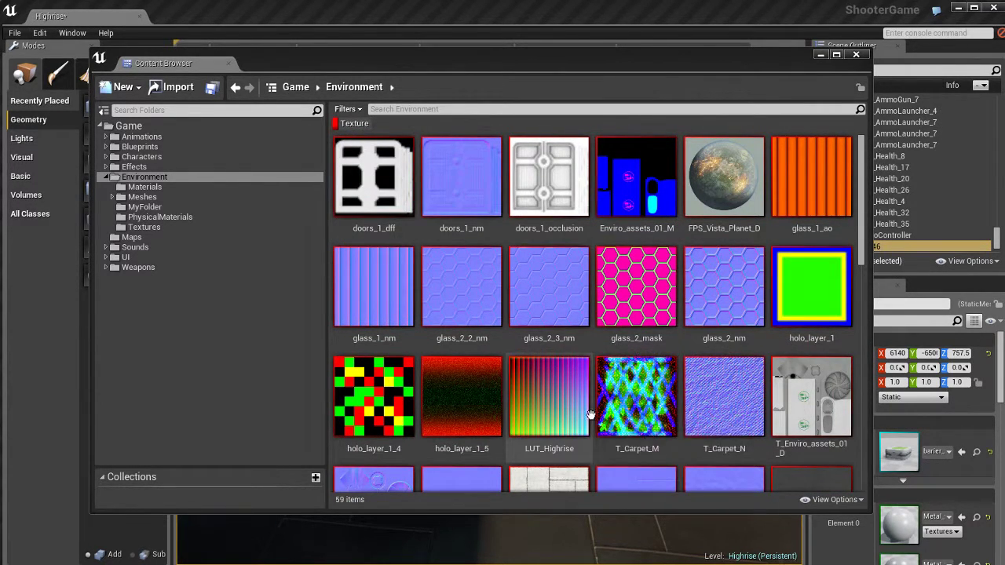
Step: Look through the filtered textures and remove the Texture filter from the Environment folder
{"action": "scroll", "coordinate": [590, 414], "scroll_direction": "down", "scroll_amount": 5}
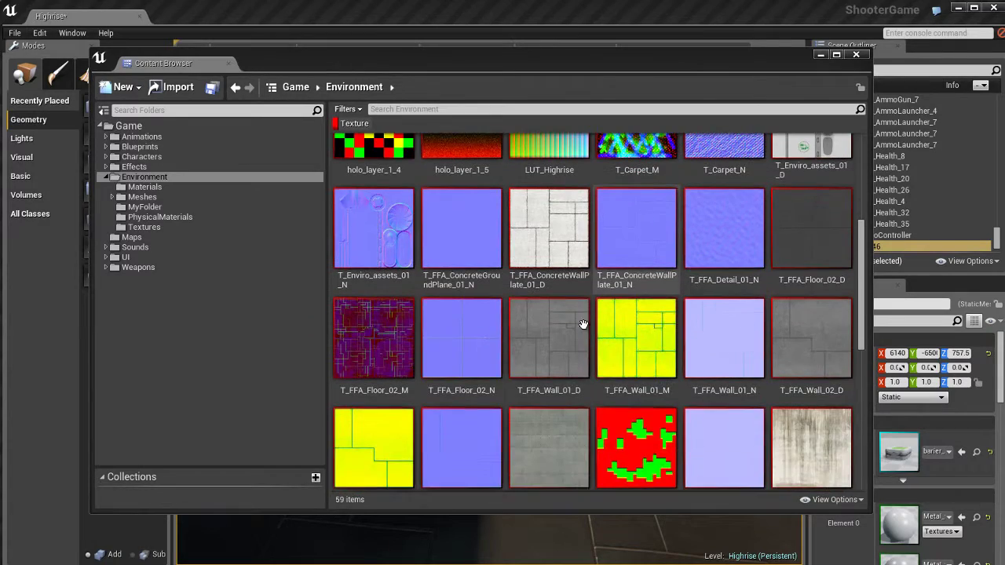
{"action": "scroll", "coordinate": [584, 321], "scroll_direction": "down", "scroll_amount": 3}
{"action": "scroll", "coordinate": [546, 330], "scroll_direction": "up", "scroll_amount": 6}
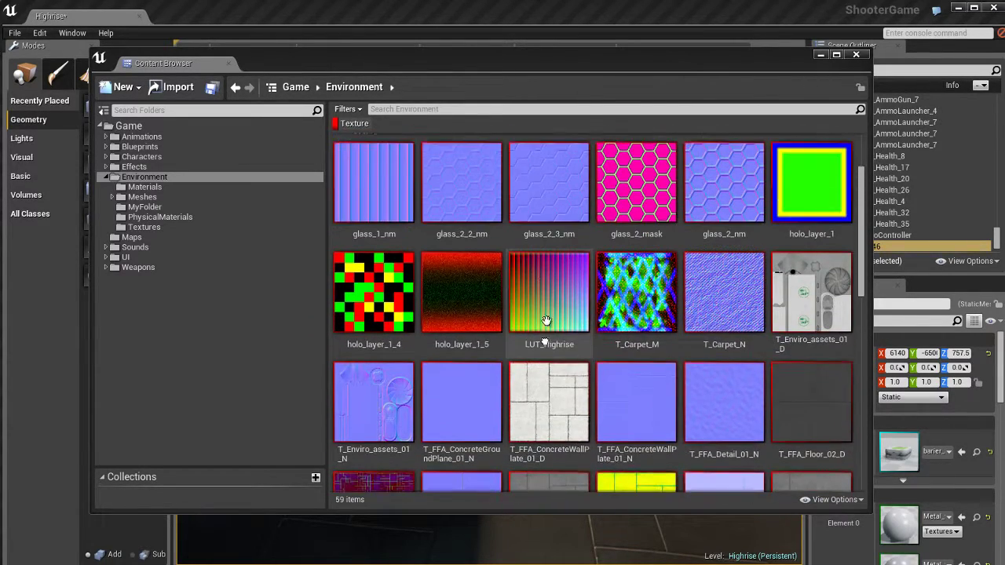
{"action": "scroll", "coordinate": [546, 330], "scroll_direction": "up", "scroll_amount": 2}
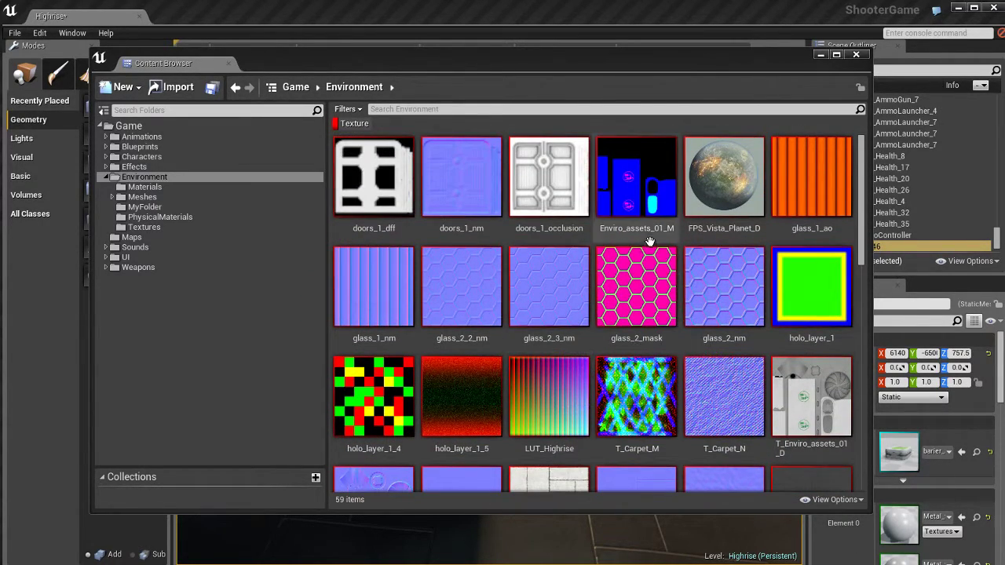
{"action": "right_click", "coordinate": [352, 126]}
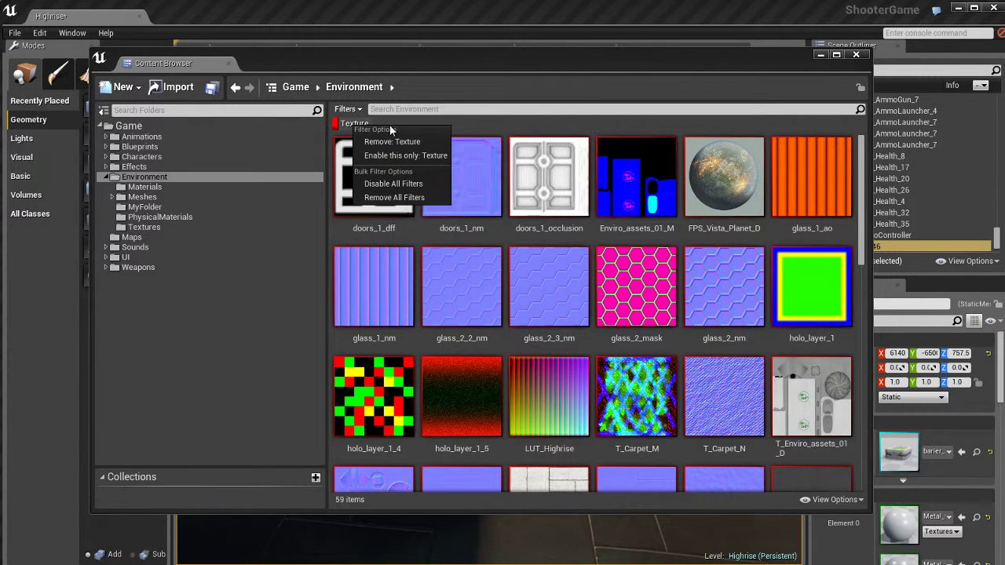
{"action": "key", "text": "Escape"}
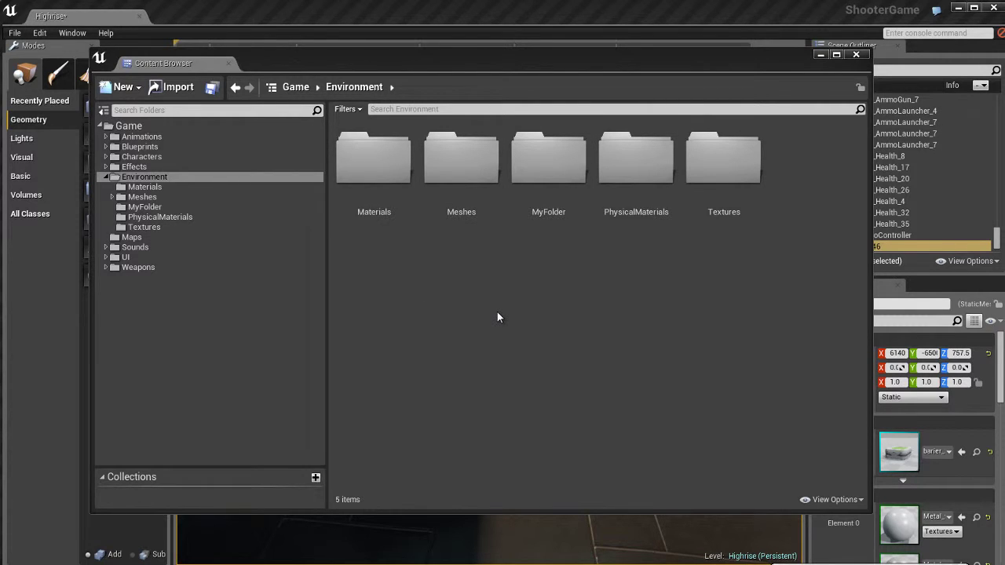
Step: Move the Meshes folder from Environment into the Maps folder
{"action": "left_click", "coordinate": [450, 177]}
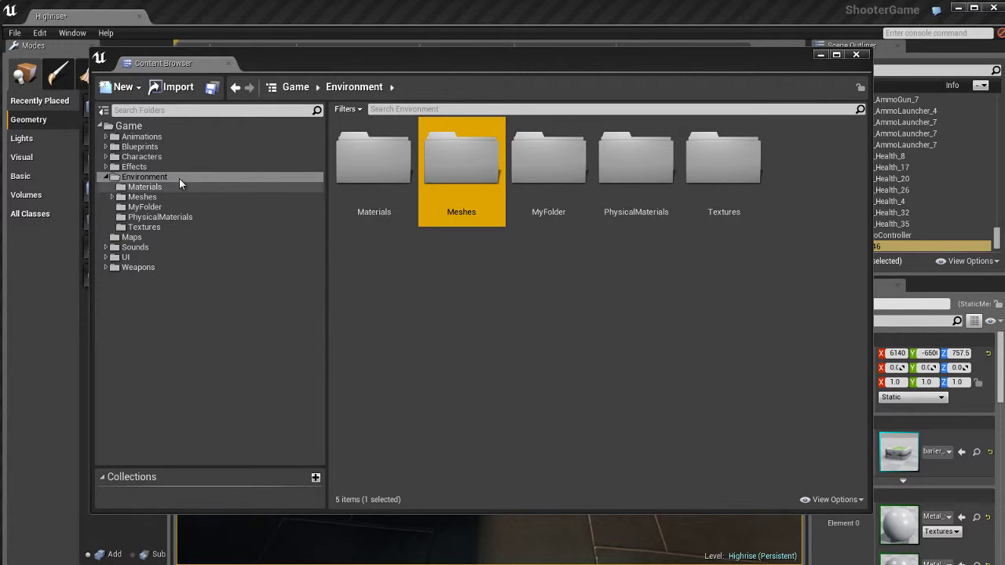
{"action": "left_click", "coordinate": [133, 237]}
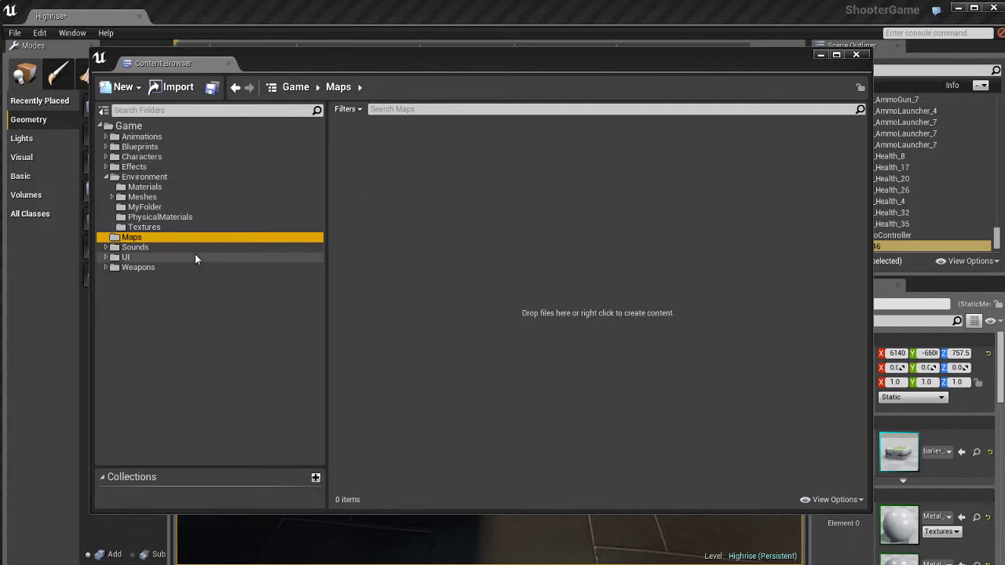
{"action": "left_click", "coordinate": [156, 179]}
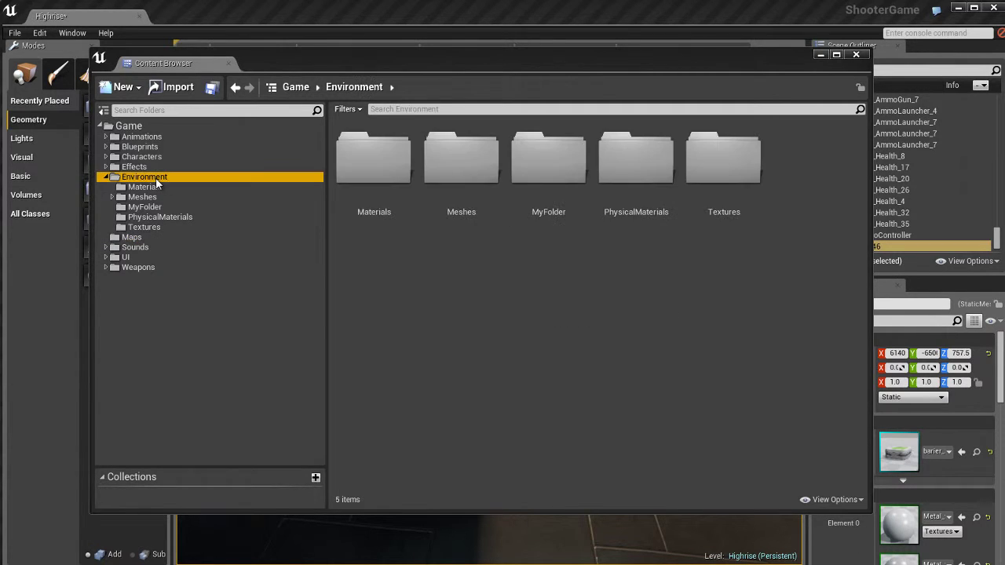
{"action": "left_click", "coordinate": [467, 160]}
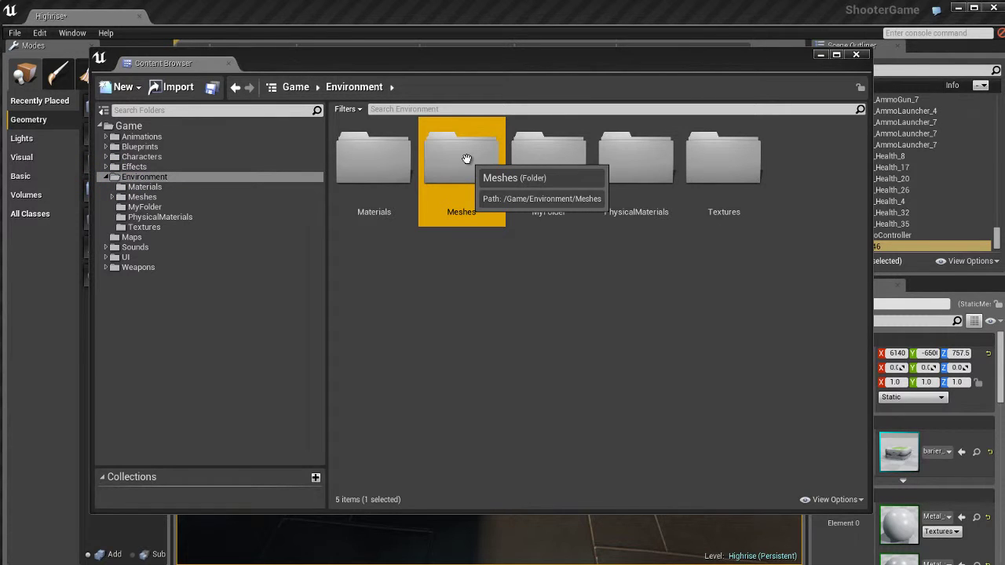
{"action": "left_click_drag", "start_coordinate": [457, 163], "coordinate": [134, 236]}
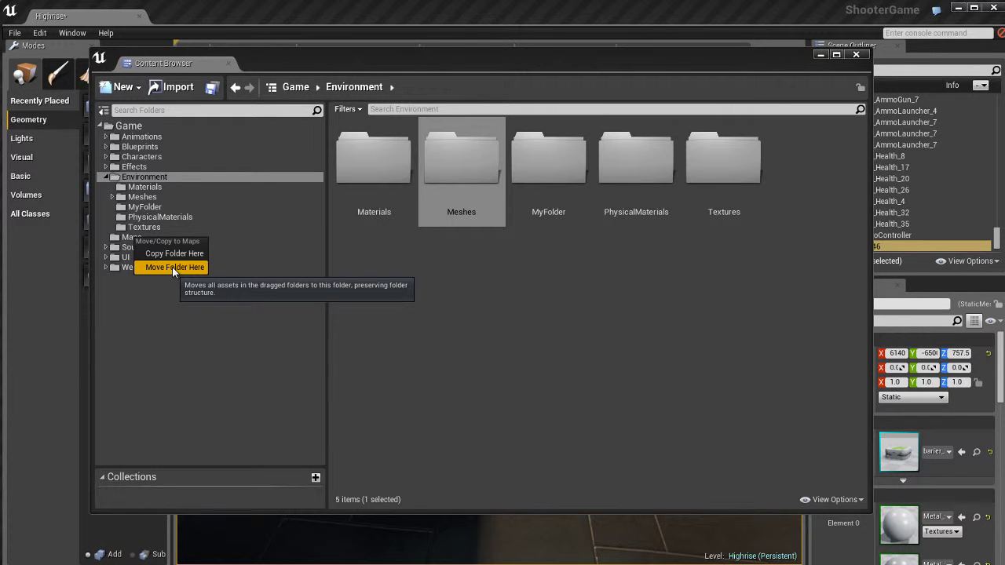
{"action": "left_click", "coordinate": [172, 267]}
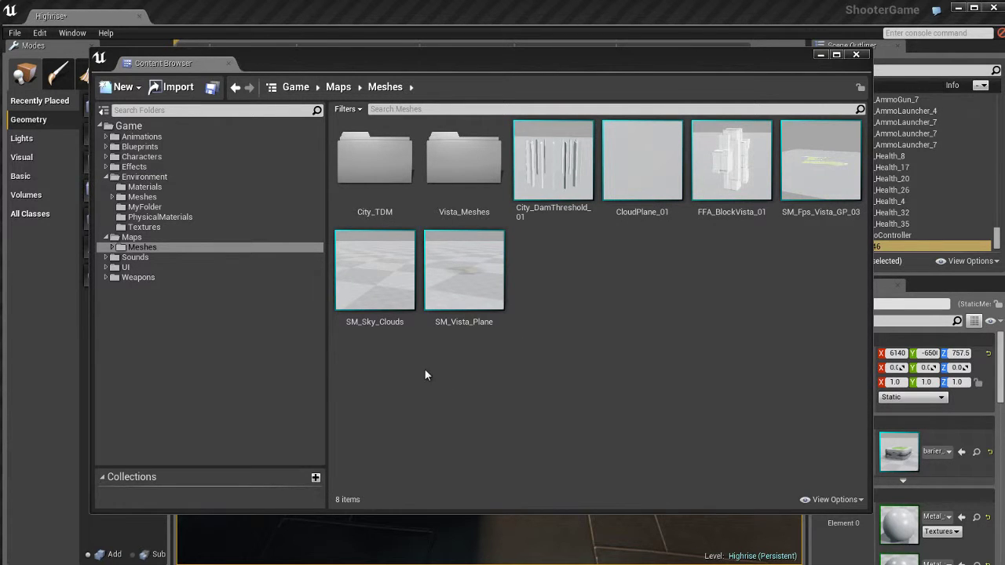
Step: Examine the contents of the Maps folder and its Meshes subfolder, including the SM_Vista_Plane details
{"action": "left_click", "coordinate": [140, 247]}
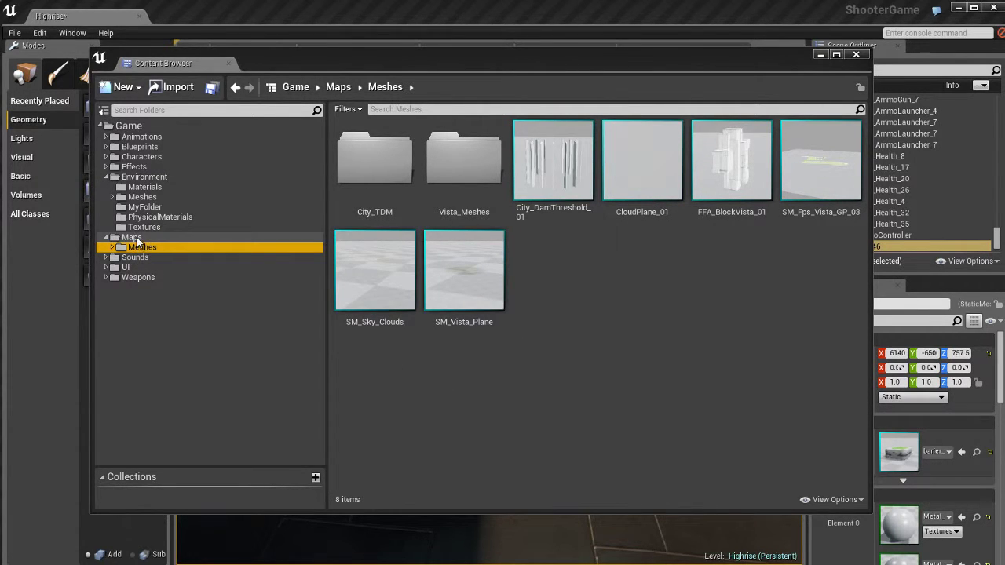
{"action": "left_click", "coordinate": [132, 237]}
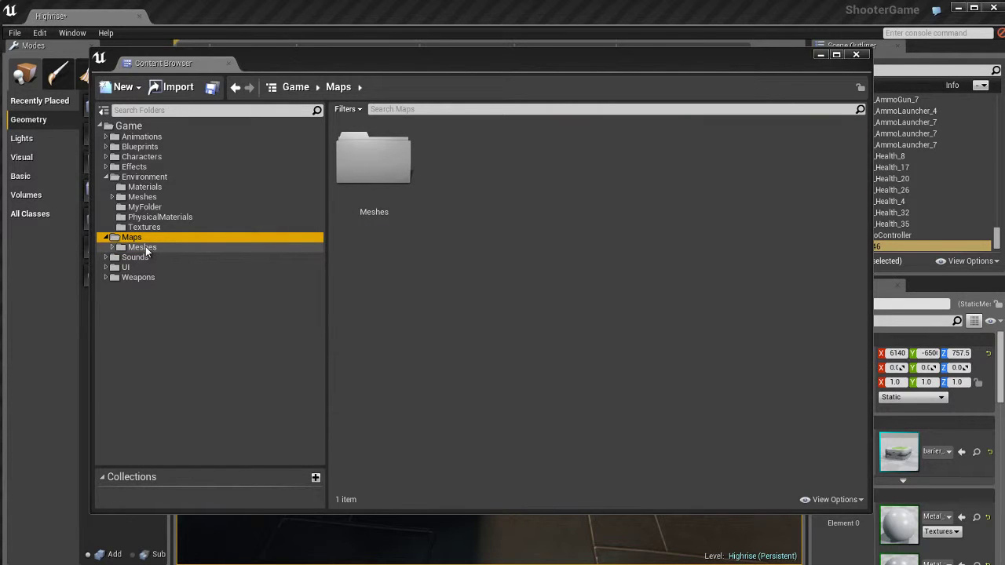
{"action": "left_click", "coordinate": [145, 246]}
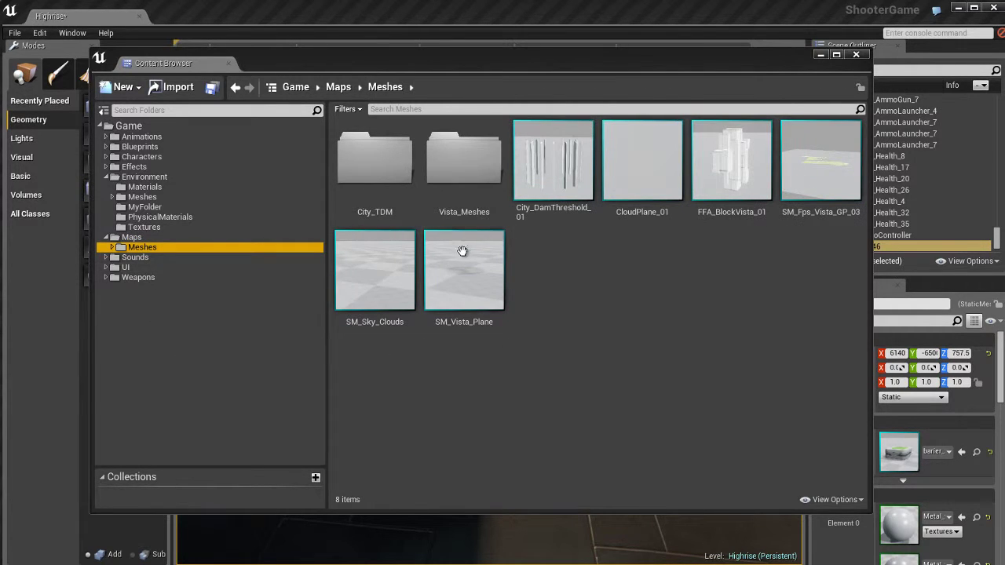
{"action": "mouse_move", "coordinate": [470, 256]}
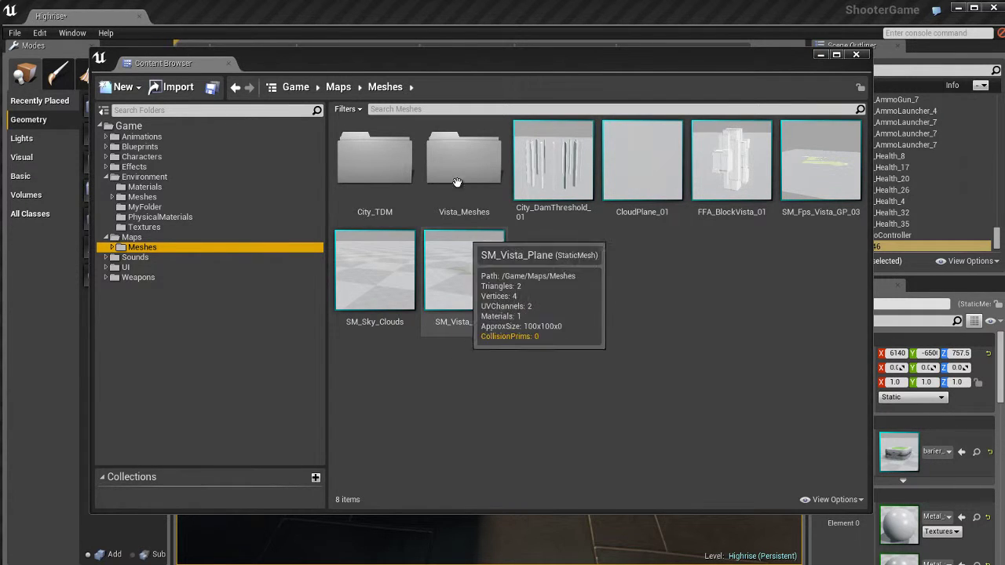
{"action": "left_click", "coordinate": [486, 418]}
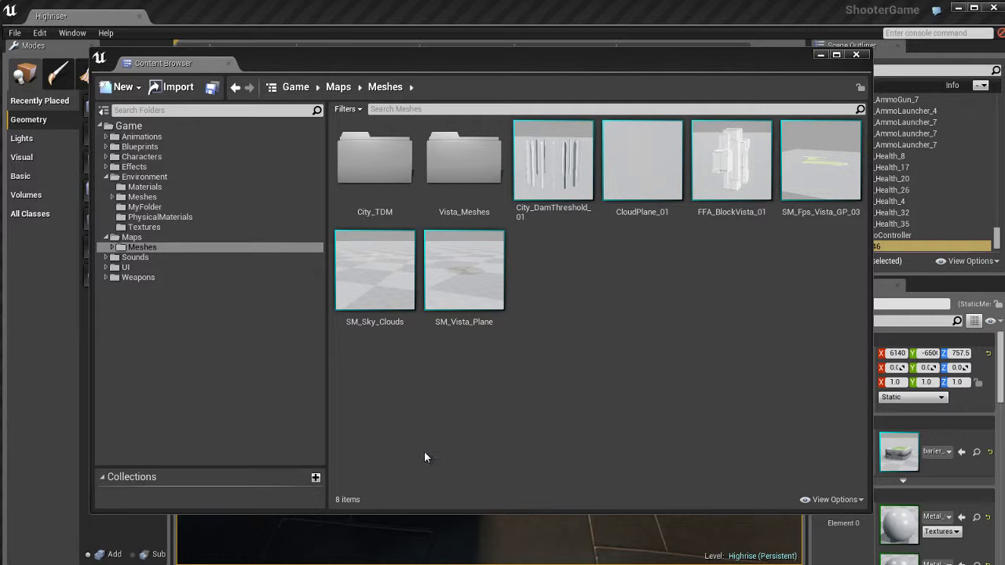
Step: Create a local collection named MilitaryBase and select it
{"action": "left_click", "coordinate": [316, 480]}
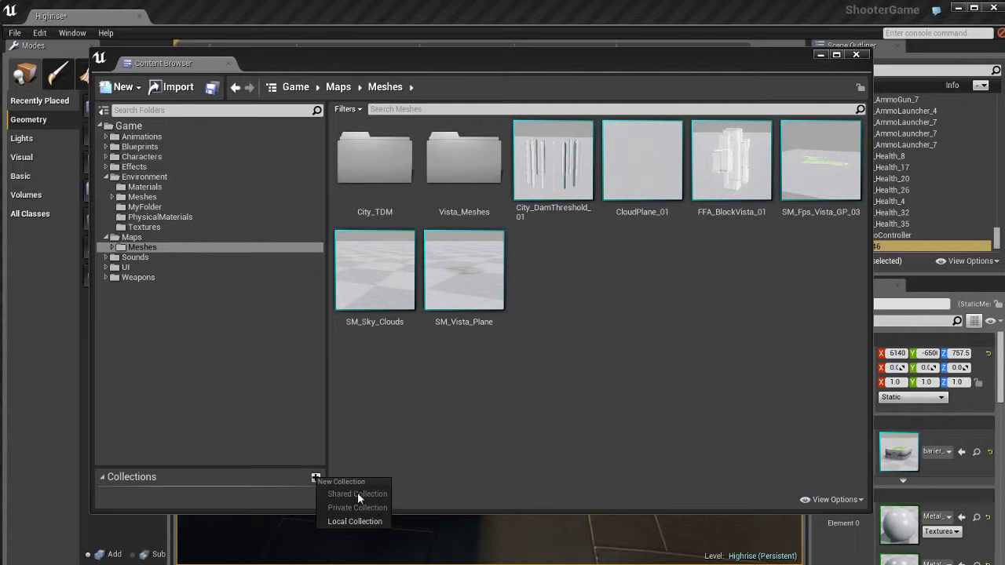
{"action": "left_click", "coordinate": [362, 523]}
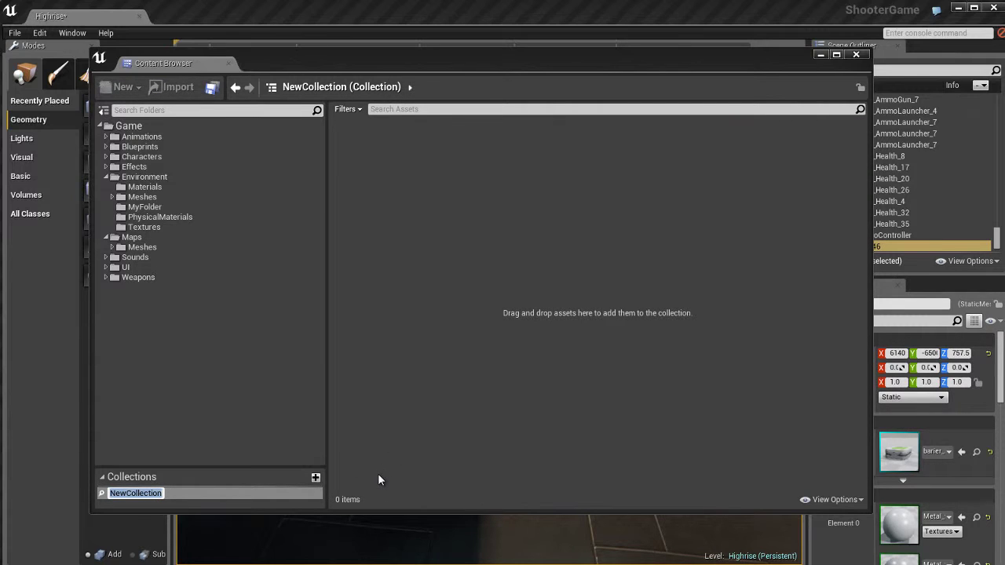
{"action": "type", "text": "Military"}
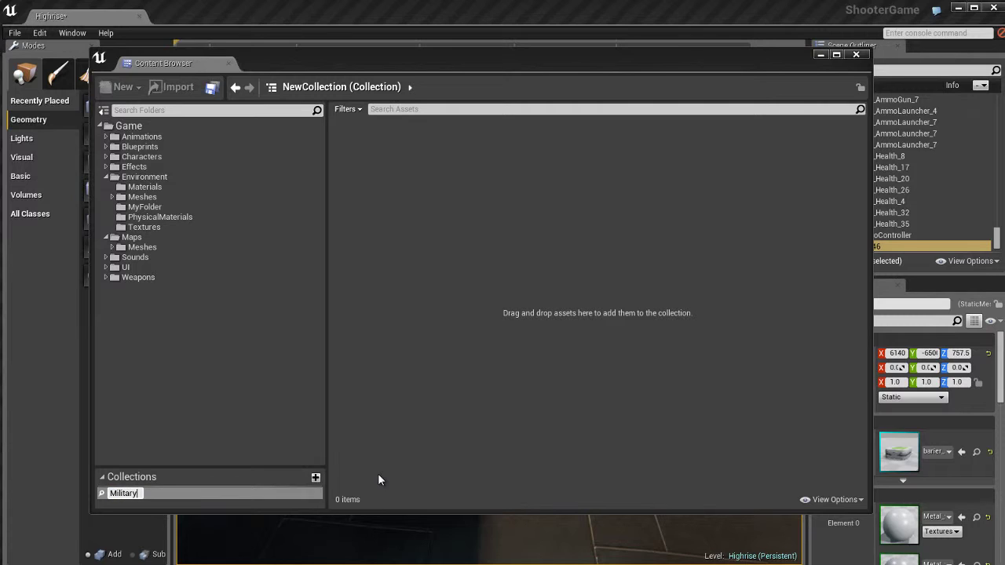
{"action": "type", "text": "Base"}
{"action": "key", "text": "Return"}
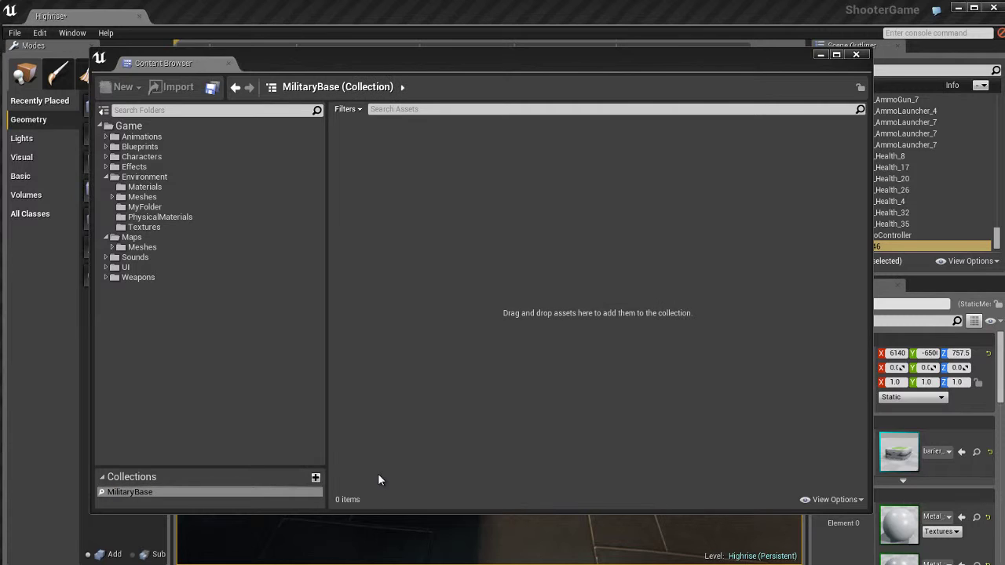
{"action": "left_click", "coordinate": [184, 492]}
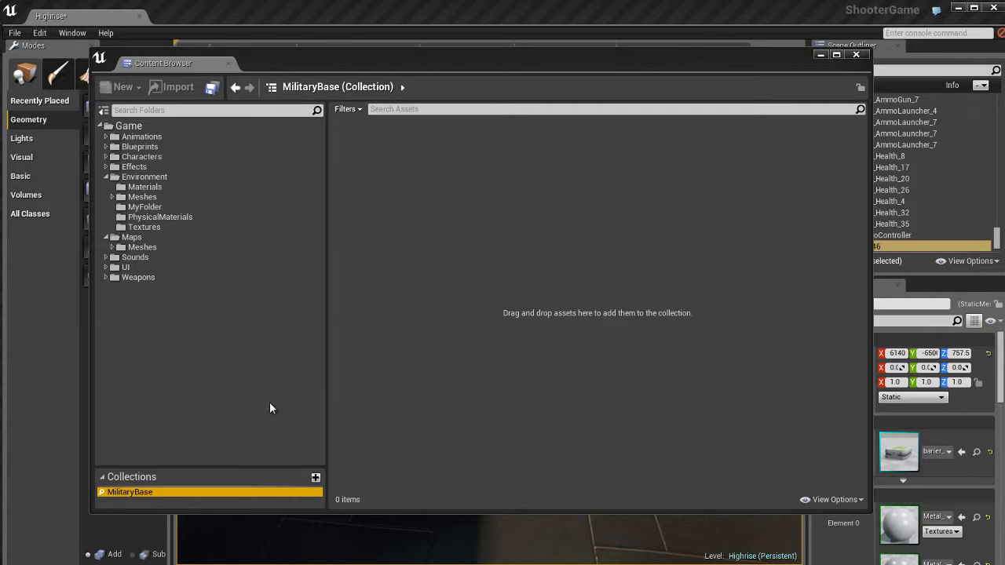
Step: Turn off Show Folders for the Environment folder and look through all of its assets
{"action": "left_click", "coordinate": [150, 177]}
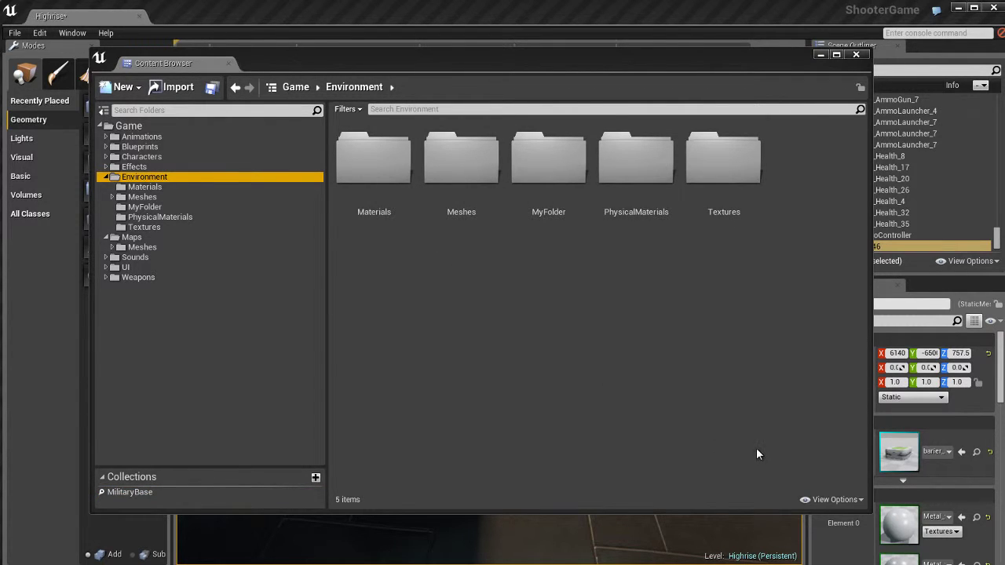
{"action": "left_click", "coordinate": [837, 501]}
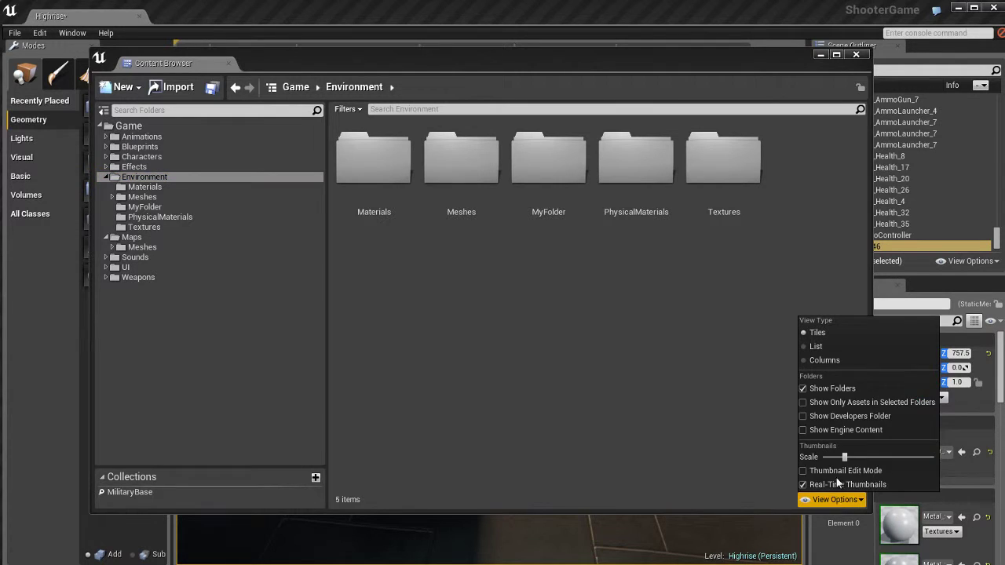
{"action": "left_click", "coordinate": [836, 392]}
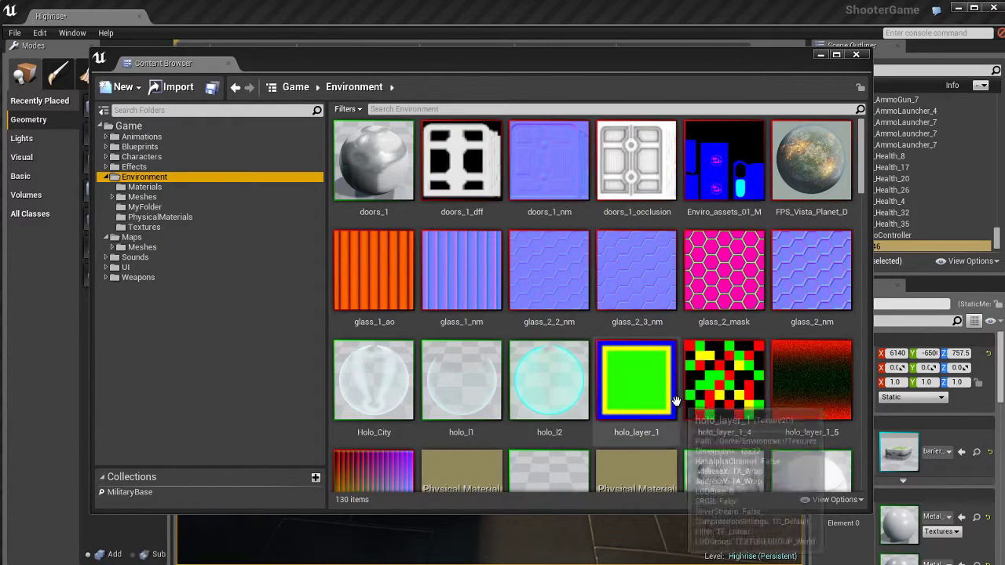
{"action": "scroll", "coordinate": [594, 336], "scroll_direction": "down", "scroll_amount": 10}
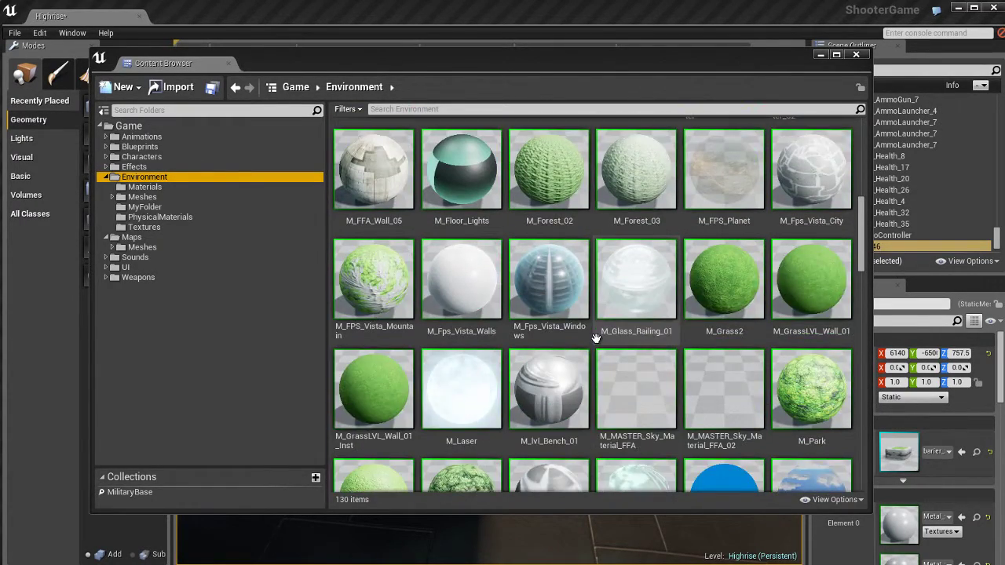
{"action": "scroll", "coordinate": [597, 338], "scroll_direction": "down", "scroll_amount": 6}
{"action": "scroll", "coordinate": [597, 338], "scroll_direction": "up", "scroll_amount": 15}
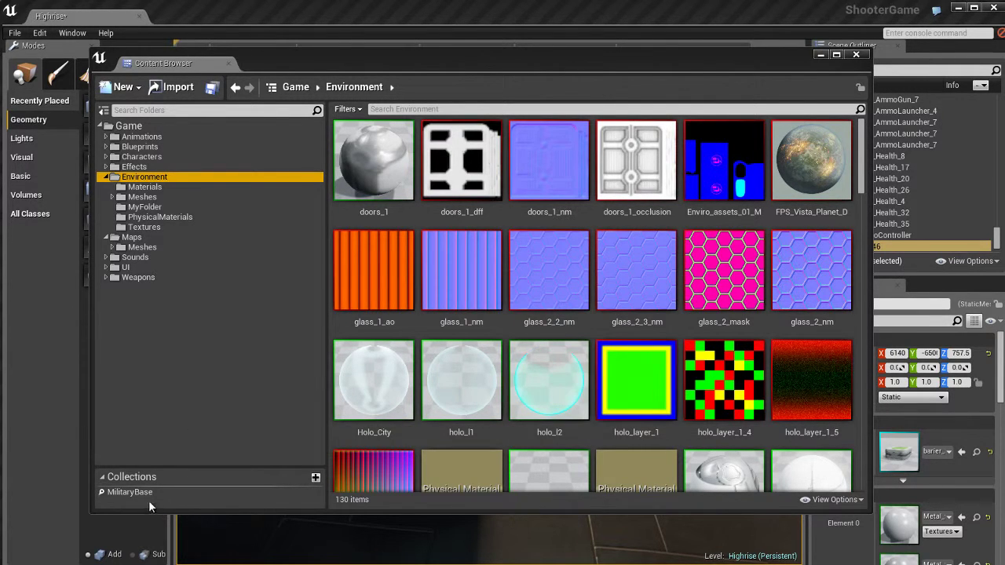
Step: Add bal_mb, bal_r, bal_r2, barier_7, barier_11, bridge_trim2 and bridge_trim3 from the Maps Meshes folder to the MilitaryBase collection, and open the collection
{"action": "left_click", "coordinate": [138, 248]}
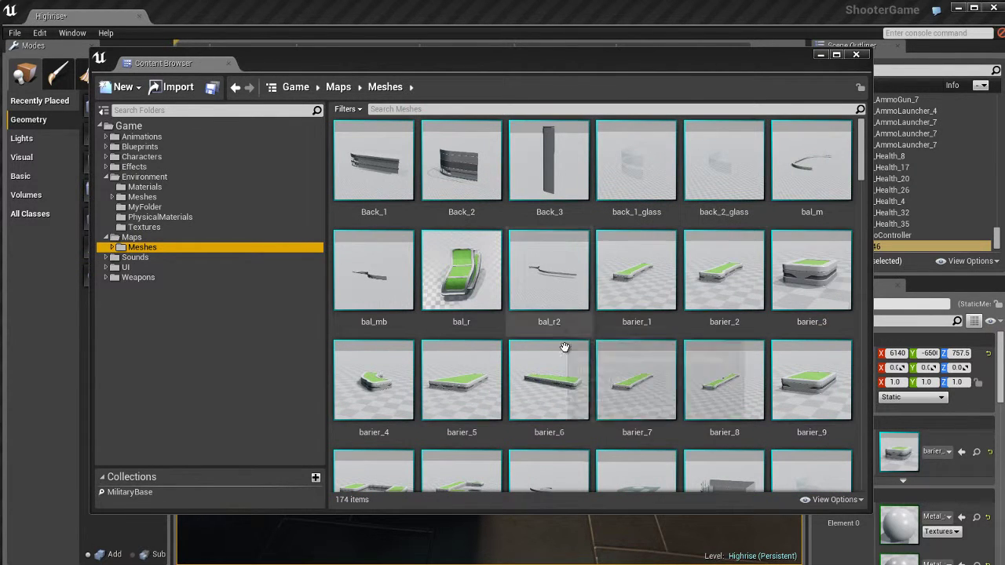
{"action": "left_click", "coordinate": [383, 274]}
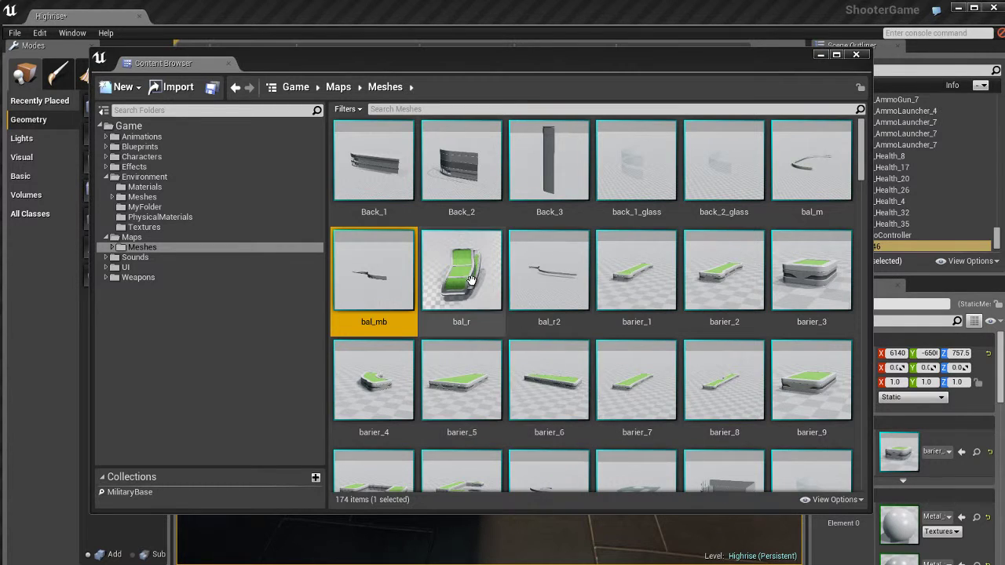
{"action": "left_click", "coordinate": [471, 282], "text": "ctrl"}
{"action": "left_click", "coordinate": [546, 271], "text": "ctrl"}
{"action": "left_click", "coordinate": [635, 271], "text": "ctrl"}
{"action": "left_click", "coordinate": [645, 400], "text": "shift"}
{"action": "scroll", "coordinate": [645, 400], "scroll_direction": "down", "scroll_amount": 1}
{"action": "left_click", "coordinate": [414, 258]}
{"action": "left_click", "coordinate": [463, 236], "text": "ctrl"}
{"action": "left_click", "coordinate": [550, 236], "text": "ctrl"}
{"action": "left_click", "coordinate": [628, 353], "text": "ctrl"}
{"action": "scroll", "coordinate": [565, 397], "scroll_direction": "down", "scroll_amount": 1}
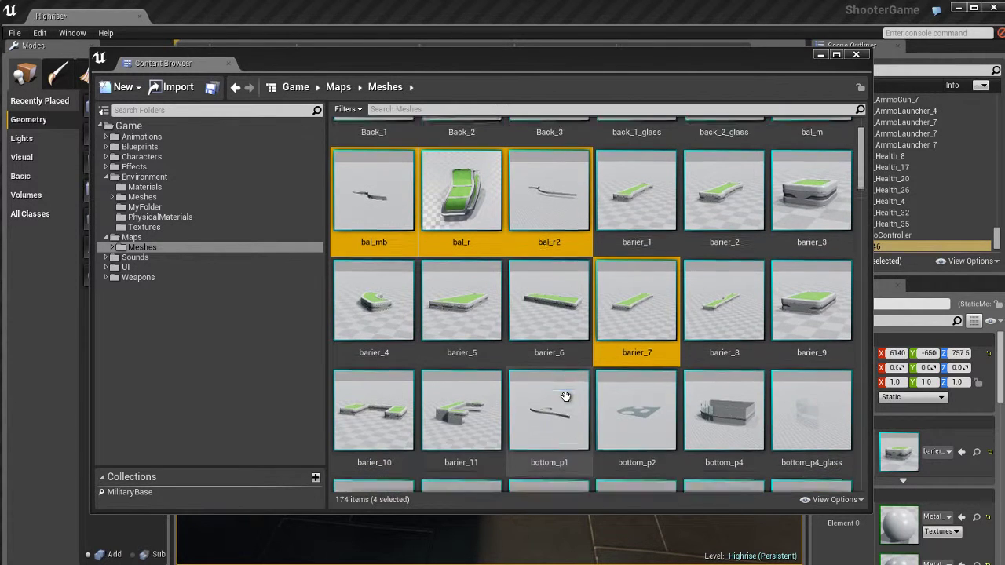
{"action": "left_click", "coordinate": [452, 406], "text": "ctrl"}
{"action": "scroll", "coordinate": [684, 411], "scroll_direction": "down", "scroll_amount": 4}
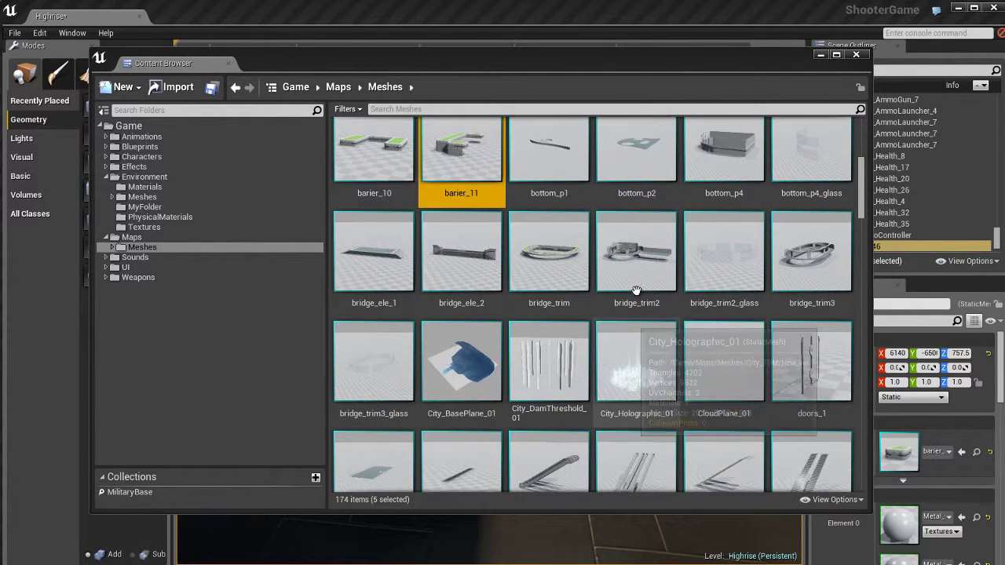
{"action": "left_click", "coordinate": [633, 259], "text": "ctrl"}
{"action": "left_click", "coordinate": [809, 259], "text": "ctrl"}
{"action": "scroll", "coordinate": [597, 334], "scroll_direction": "up", "scroll_amount": 1}
{"action": "scroll", "coordinate": [596, 333], "scroll_direction": "up", "scroll_amount": 4}
{"action": "scroll", "coordinate": [633, 324], "scroll_direction": "down", "scroll_amount": 1}
{"action": "scroll", "coordinate": [635, 322], "scroll_direction": "up", "scroll_amount": 1}
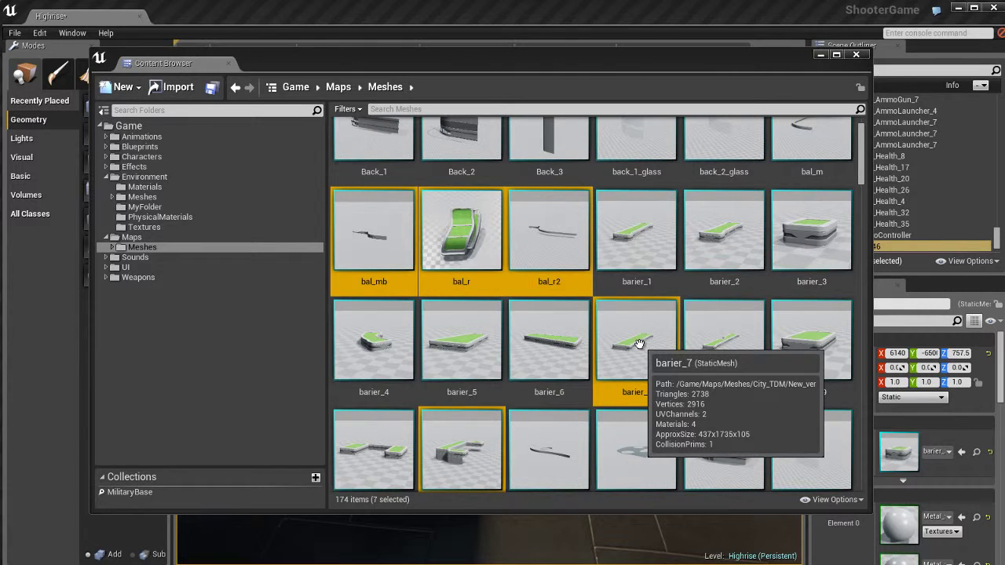
{"action": "mouse_move", "coordinate": [549, 279]}
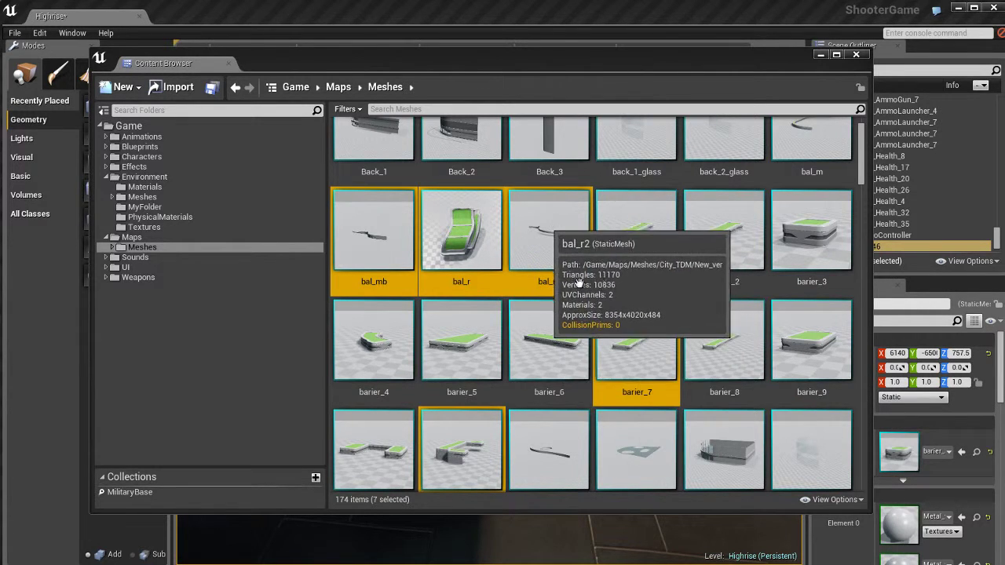
{"action": "left_click_drag", "start_coordinate": [578, 251], "coordinate": [139, 492]}
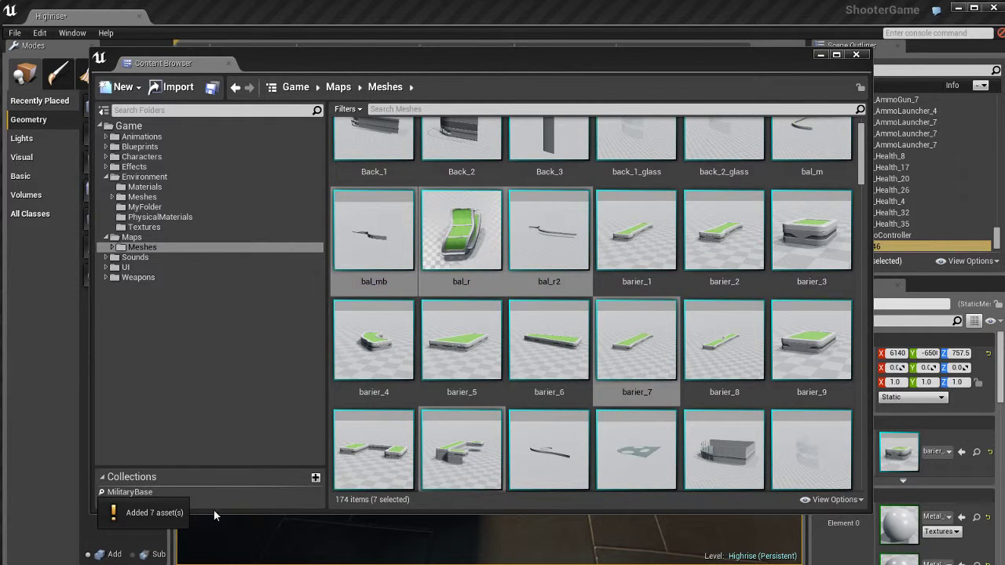
{"action": "left_click", "coordinate": [297, 360]}
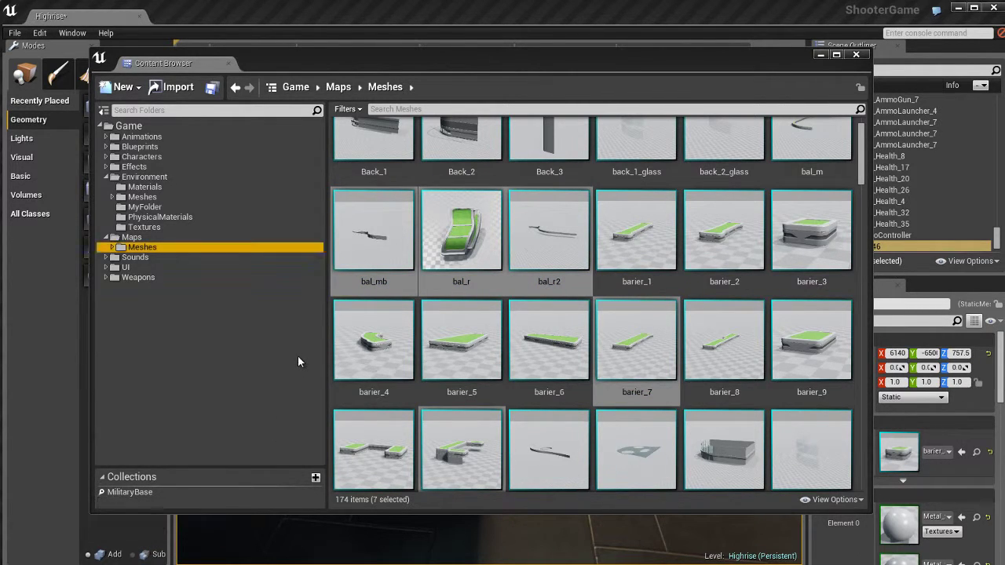
{"action": "left_click", "coordinate": [139, 493]}
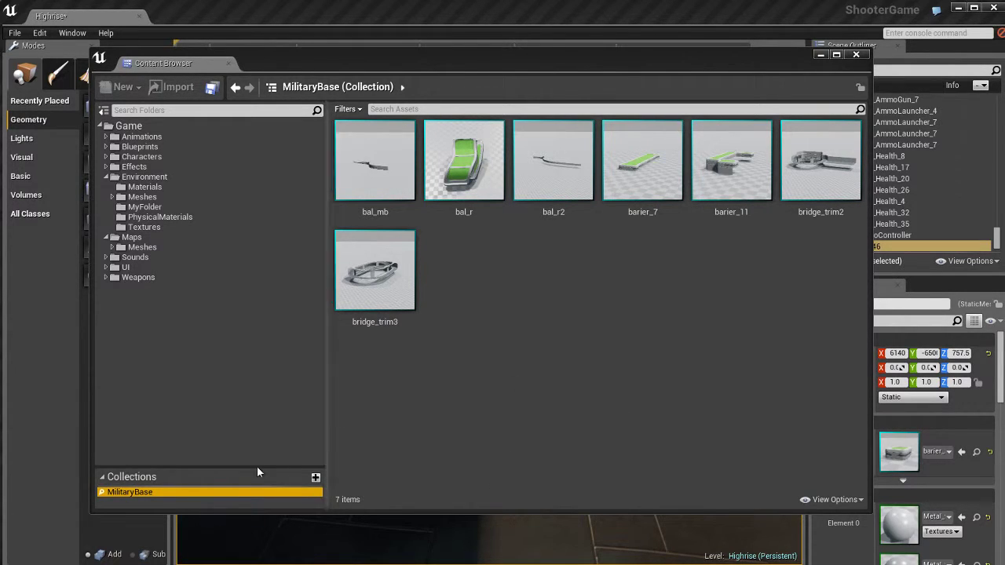
{"action": "left_click", "coordinate": [223, 492]}
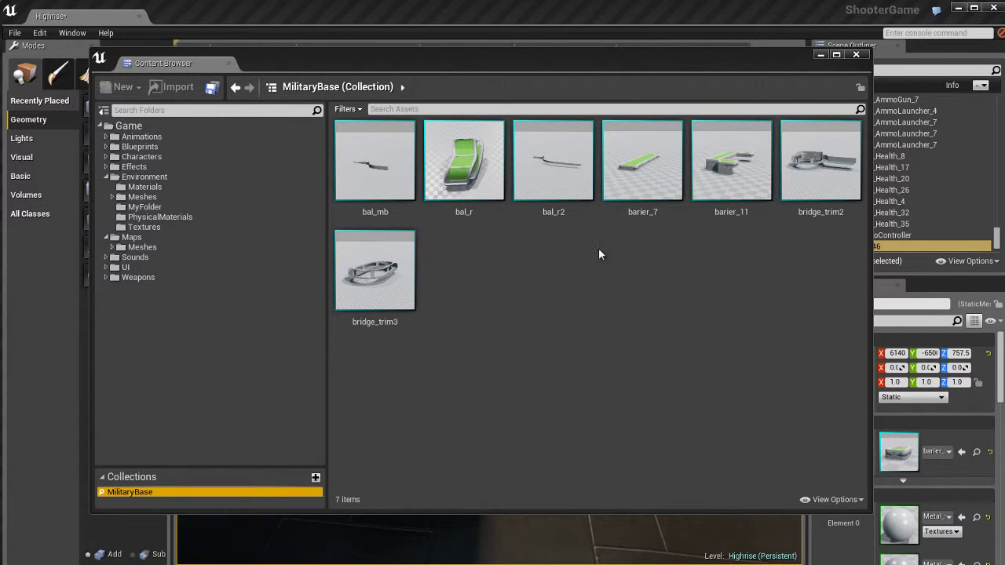